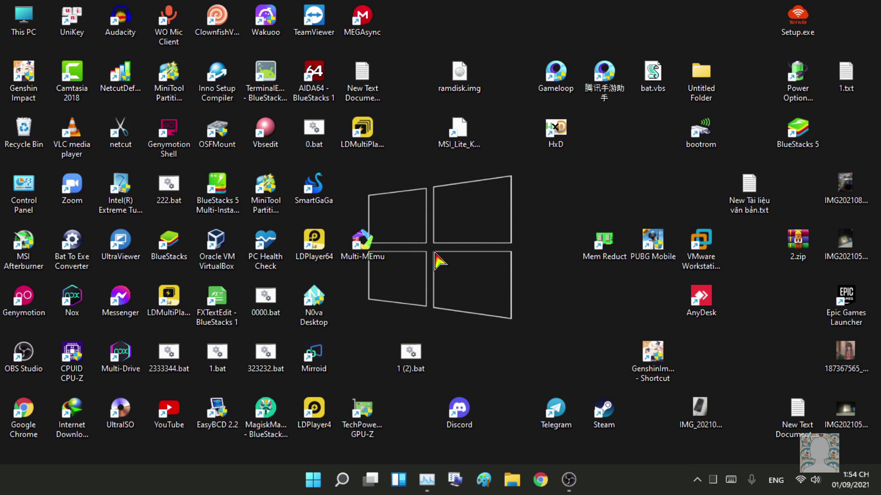
Rearrange the desktop icons, moving the Multi-MEmu, 1 (2).bat, ramdisk.img, MSI_Lite, Gameloop, HxD and LDMultiPlayer icons to free spots.
{"action": "left_click_drag", "start_coordinate": [362, 242], "coordinate": [654, 137]}
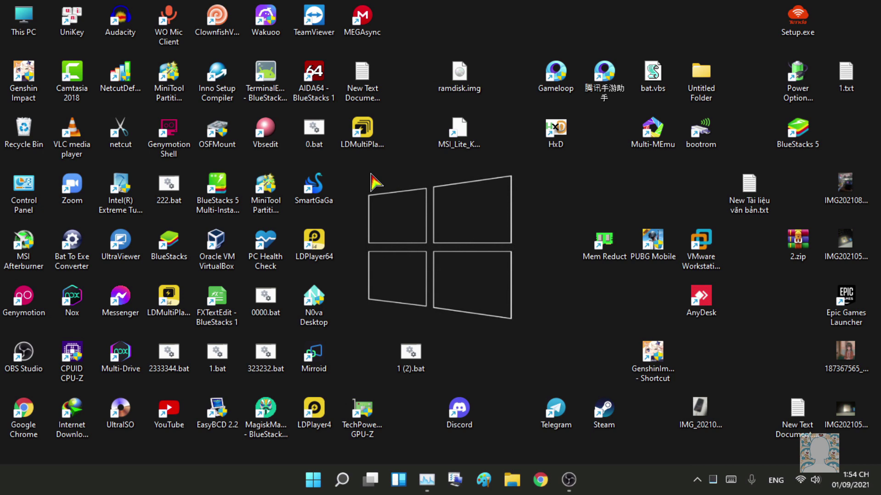
{"action": "left_click_drag", "start_coordinate": [409, 355], "coordinate": [411, 415]}
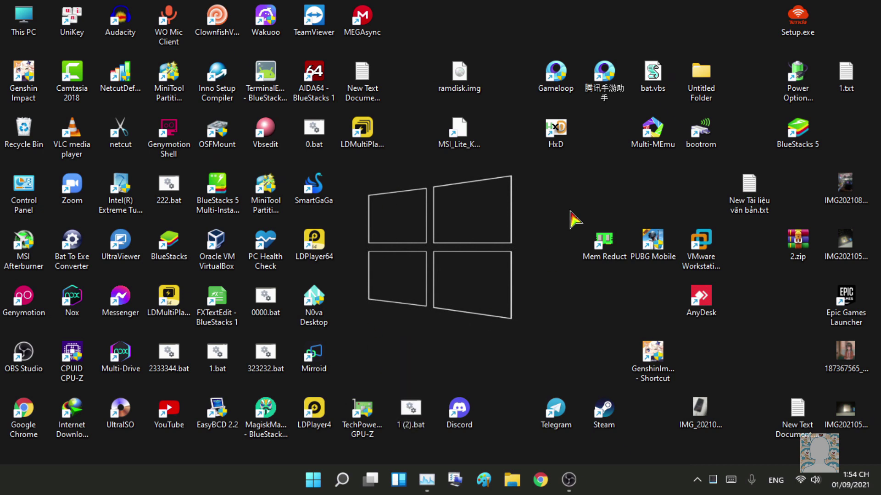
{"action": "left_click_drag", "start_coordinate": [590, 198], "coordinate": [456, 81]}
{"action": "left_click_drag", "start_coordinate": [555, 138], "coordinate": [507, 78]}
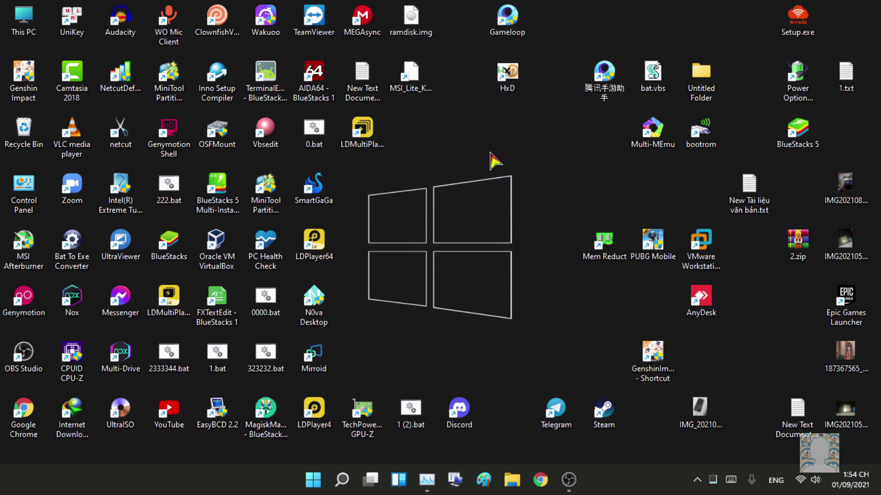
{"action": "left_click_drag", "start_coordinate": [362, 133], "coordinate": [608, 34]}
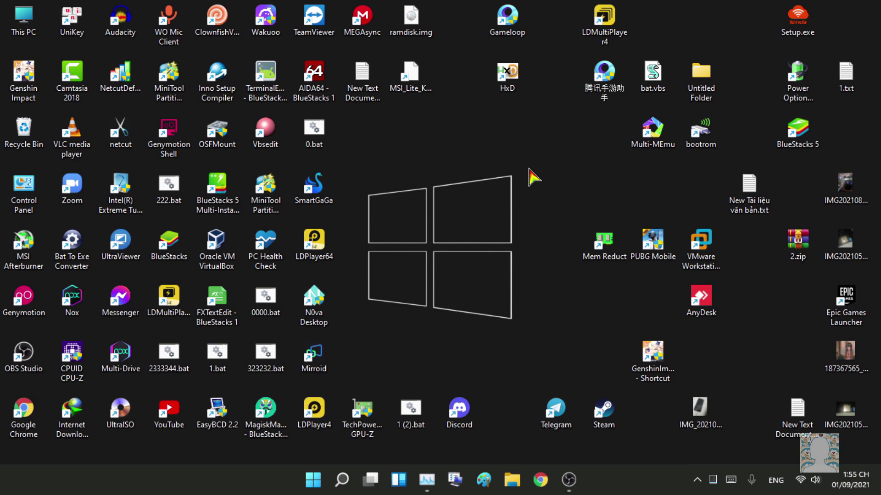
Open New folder (4) on the macOS (E:) drive and widen the Name column to fit the installer's file name.
{"action": "left_click", "coordinate": [25, 29]}
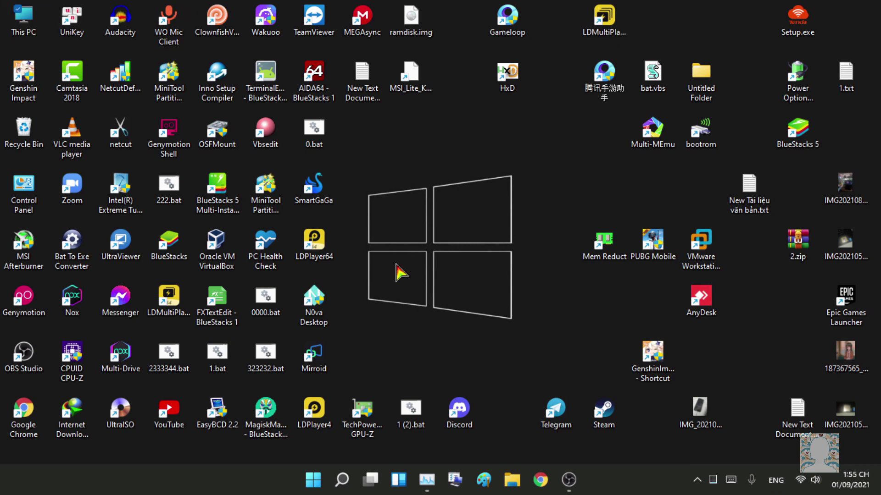
{"action": "double_click", "coordinate": [495, 216]}
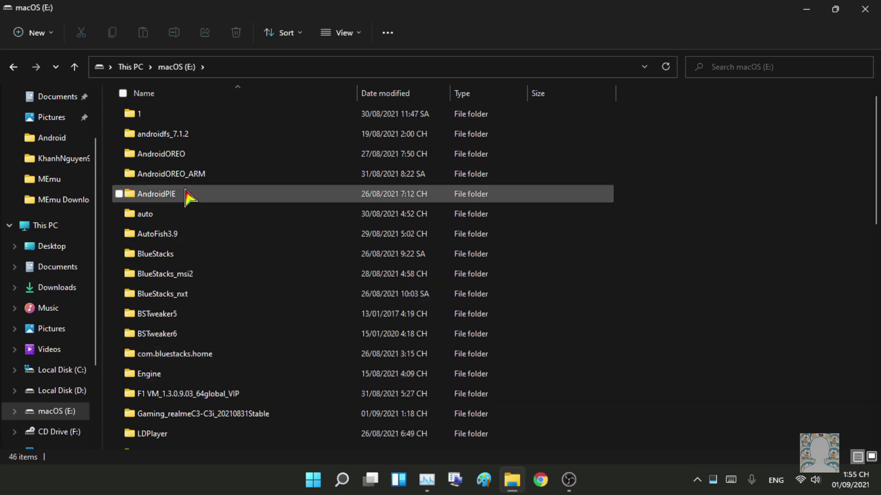
{"action": "scroll", "coordinate": [173, 339], "scroll_direction": "down", "scroll_amount": 2}
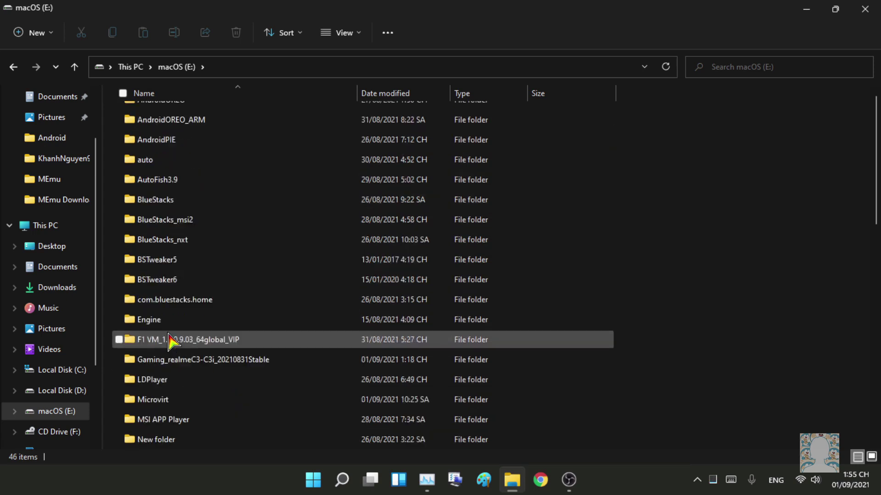
{"action": "left_click", "coordinate": [179, 441]}
{"action": "double_click", "coordinate": [179, 443]}
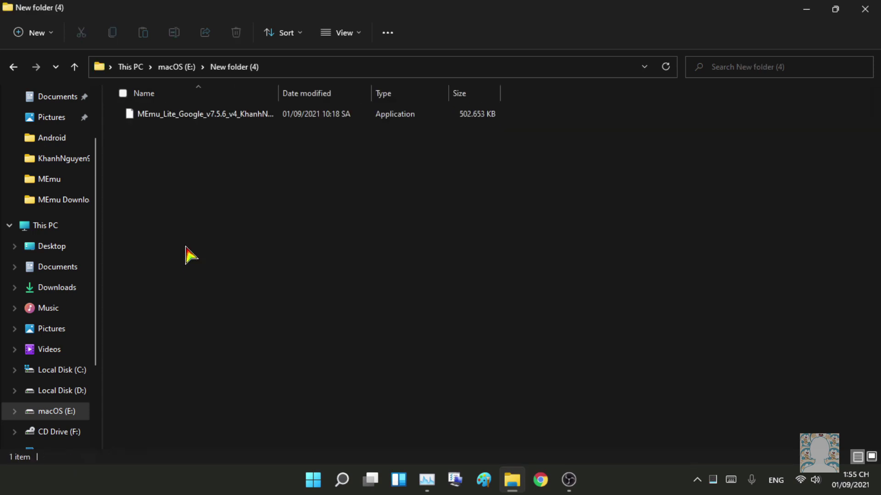
{"action": "left_click_drag", "start_coordinate": [280, 92], "coordinate": [342, 107]}
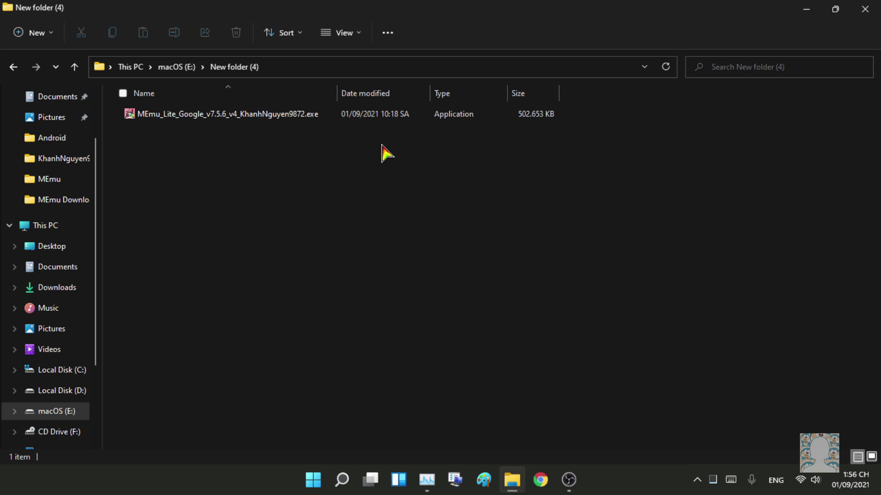
{"action": "right_click", "coordinate": [387, 116]}
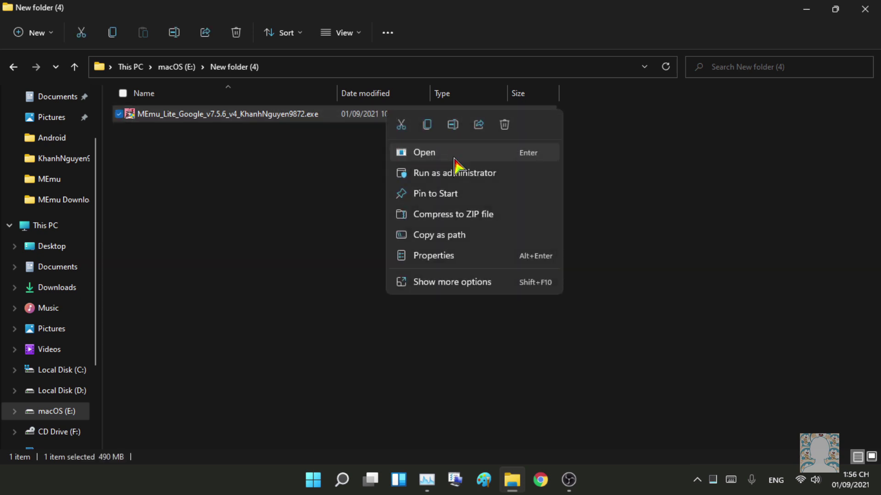
{"action": "left_click", "coordinate": [413, 352]}
{"action": "left_click", "coordinate": [313, 479]}
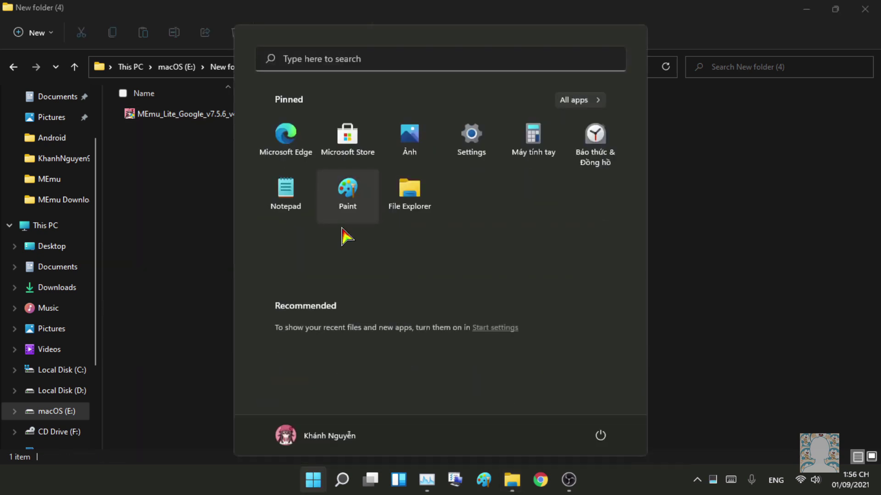
{"action": "left_click", "coordinate": [695, 249]}
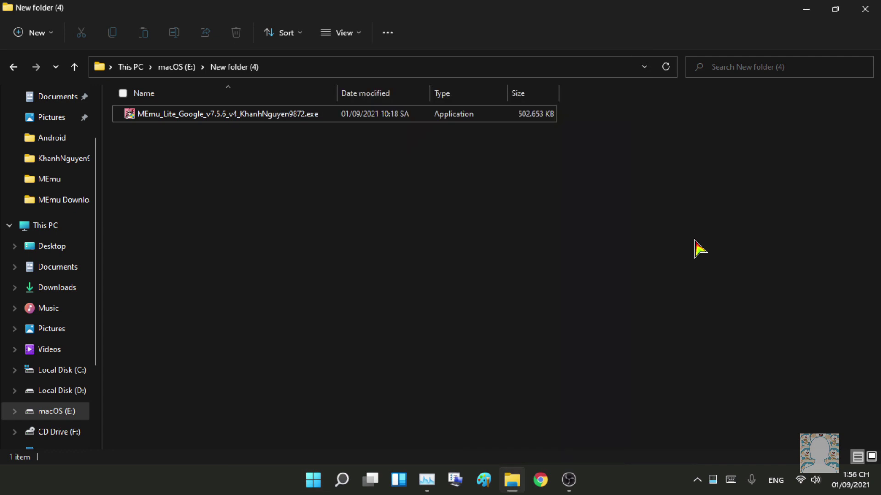
Run "control" and open the Programs and Features list in Control Panel.
{"action": "key", "text": "super+r"}
{"action": "type", "text": "control"}
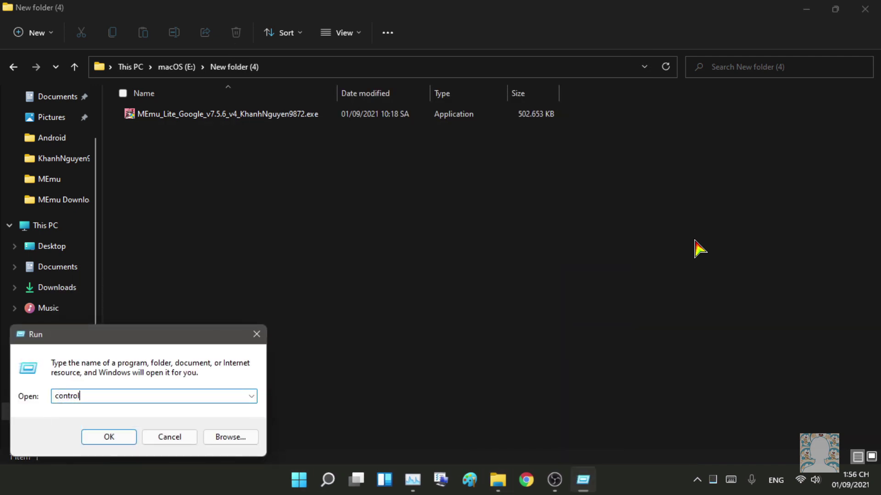
{"action": "key", "text": "Return"}
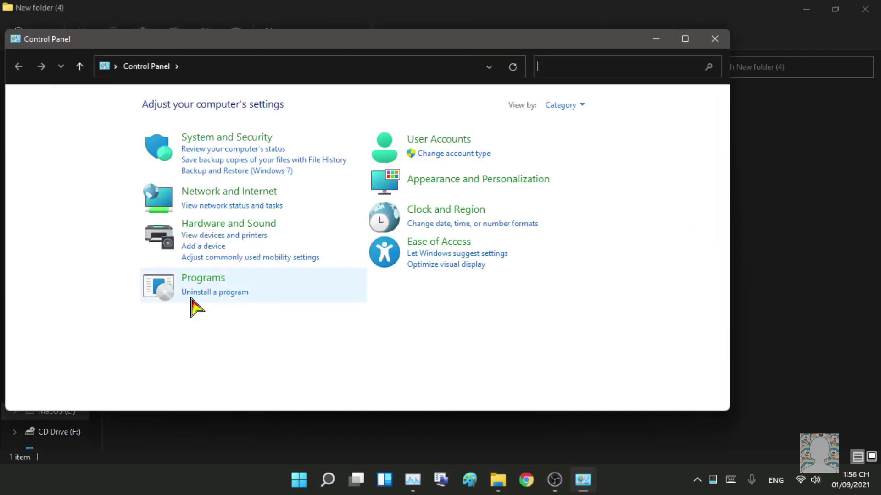
{"action": "left_click", "coordinate": [221, 293]}
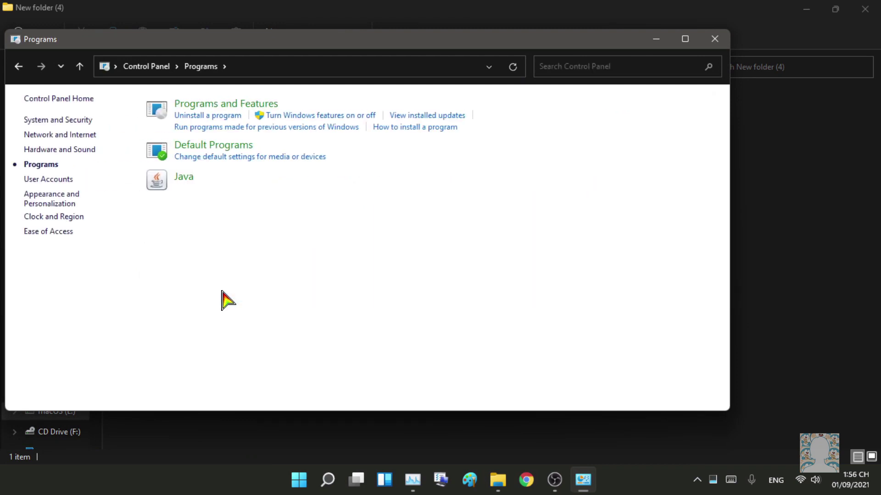
{"action": "left_click", "coordinate": [210, 118]}
Uninstall MEmu from the list of installed programs, then close that list and minimize the folder window.
{"action": "scroll", "coordinate": [239, 257], "scroll_direction": "down", "scroll_amount": 4}
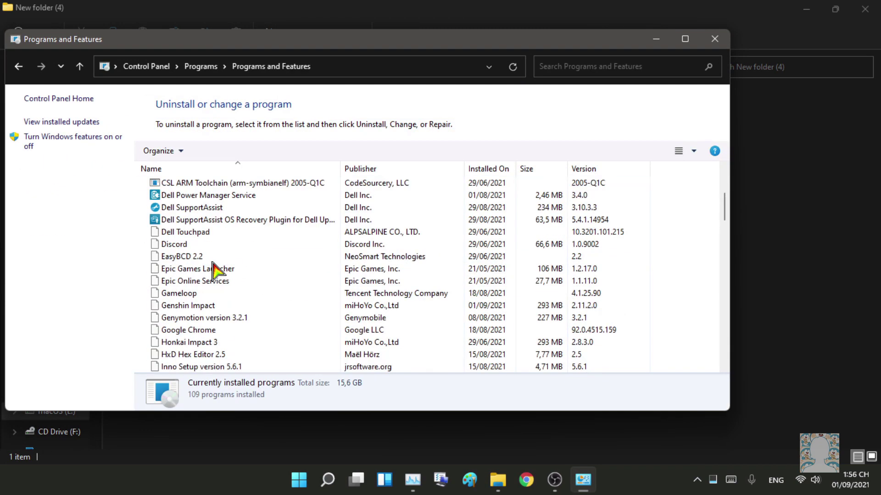
{"action": "scroll", "coordinate": [186, 305], "scroll_direction": "down", "scroll_amount": 1}
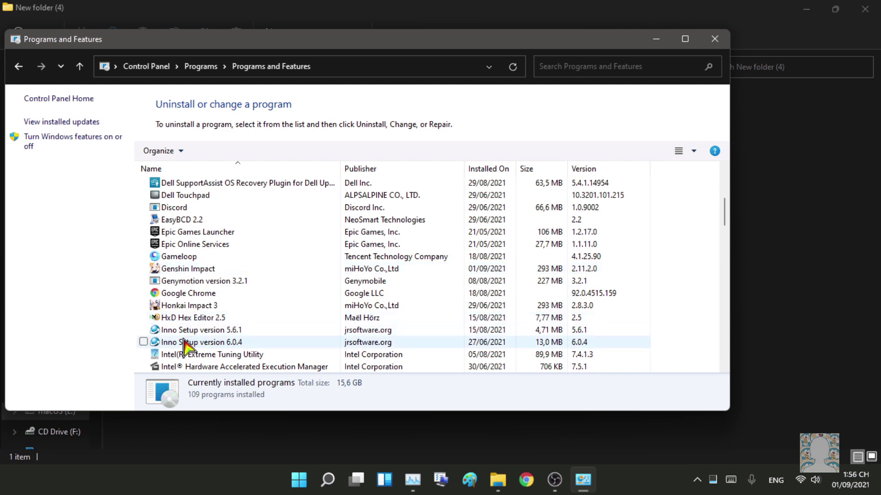
{"action": "scroll", "coordinate": [181, 333], "scroll_direction": "down", "scroll_amount": 3}
{"action": "scroll", "coordinate": [207, 311], "scroll_direction": "down", "scroll_amount": 1}
{"action": "scroll", "coordinate": [206, 303], "scroll_direction": "down", "scroll_amount": 1}
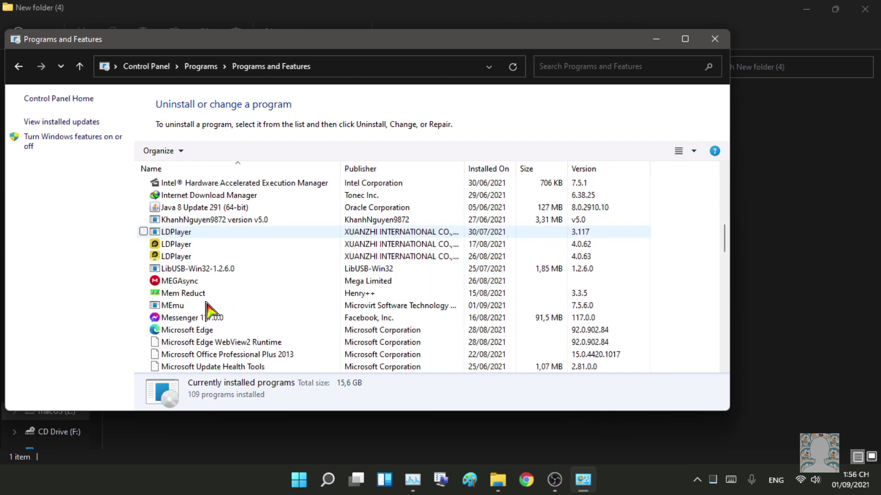
{"action": "double_click", "coordinate": [181, 306]}
{"action": "left_click", "coordinate": [346, 327]}
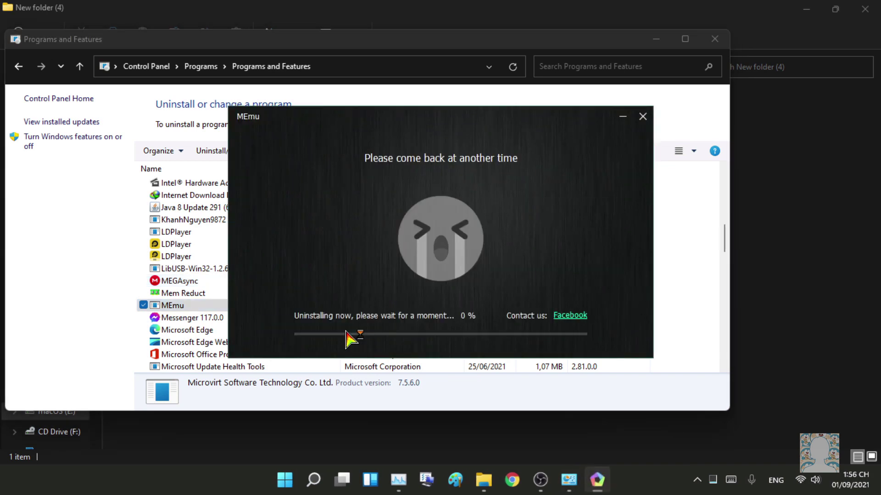
{"action": "left_click", "coordinate": [719, 38]}
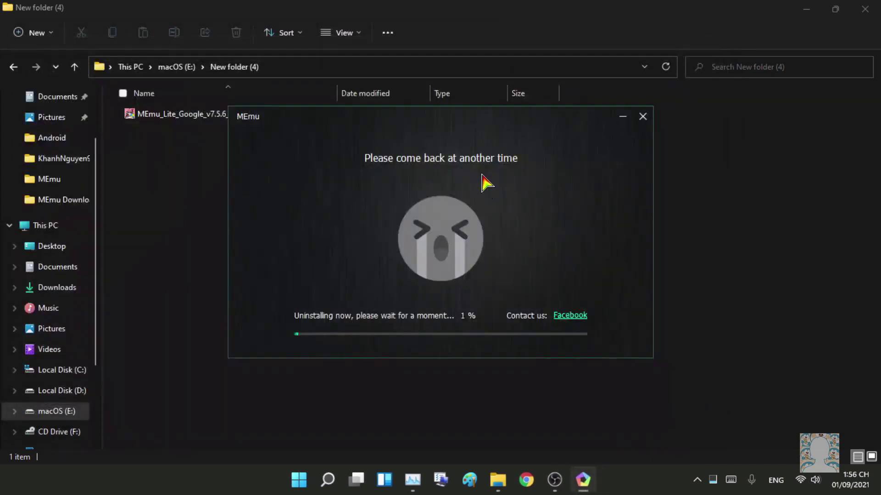
{"action": "left_click", "coordinate": [808, 9]}
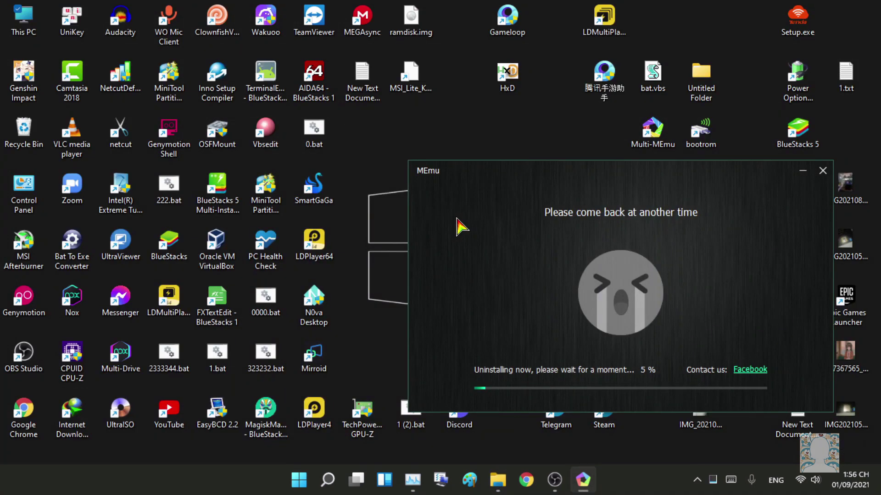
{"action": "key", "text": "super+r"}
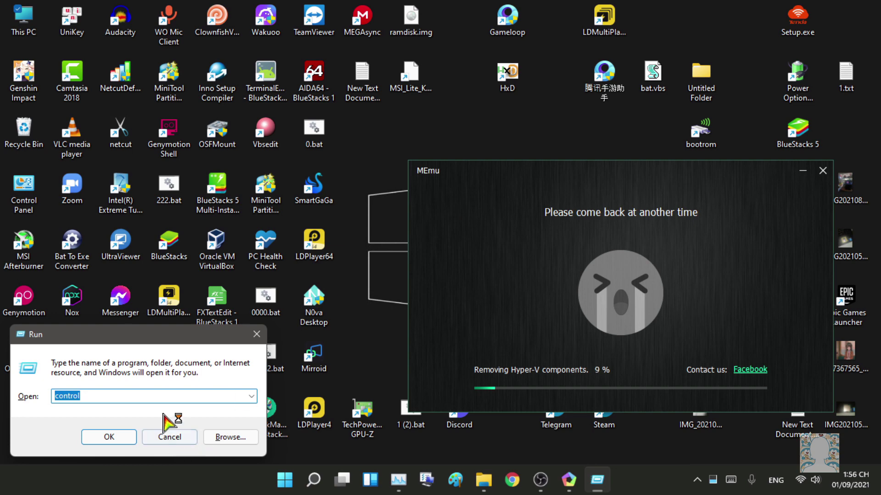
{"action": "left_click", "coordinate": [157, 395]}
{"action": "key", "text": "Escape"}
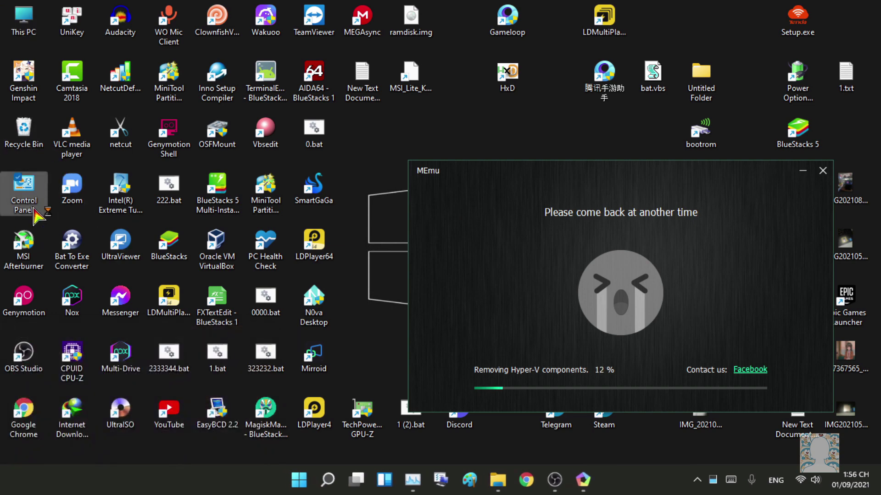
{"action": "left_click", "coordinate": [28, 198]}
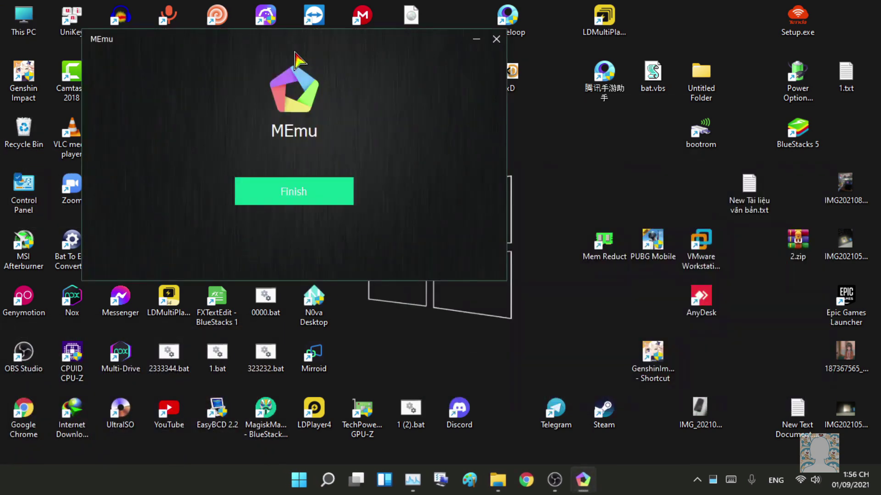
Finish the MEmu uninstaller and dismiss its window.
{"action": "left_click", "coordinate": [424, 281]}
{"action": "key", "text": "Return"}
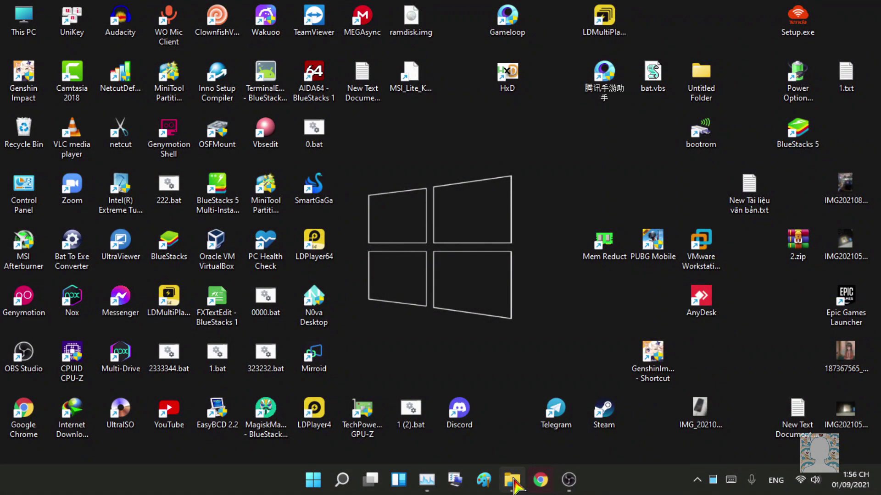
Launch the MEmu Lite Google v7.5.6 v4 installer from New folder (4) and minimize the folder window.
{"action": "left_click", "coordinate": [207, 117]}
{"action": "right_click", "coordinate": [206, 117]}
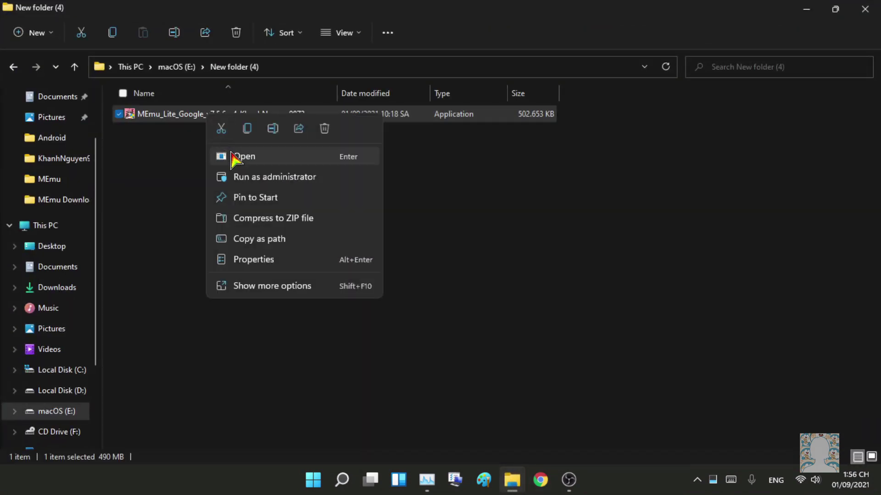
{"action": "left_click", "coordinate": [239, 157]}
{"action": "left_click", "coordinate": [806, 9]}
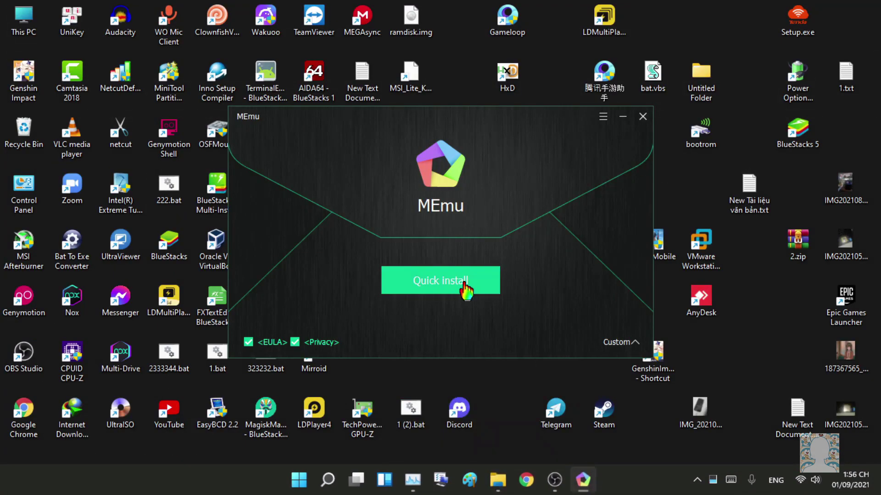
Set a custom MEmu installation folder on the macOS (E:) drive and start the quick install.
{"action": "left_click", "coordinate": [619, 342]}
{"action": "left_click", "coordinate": [556, 323]}
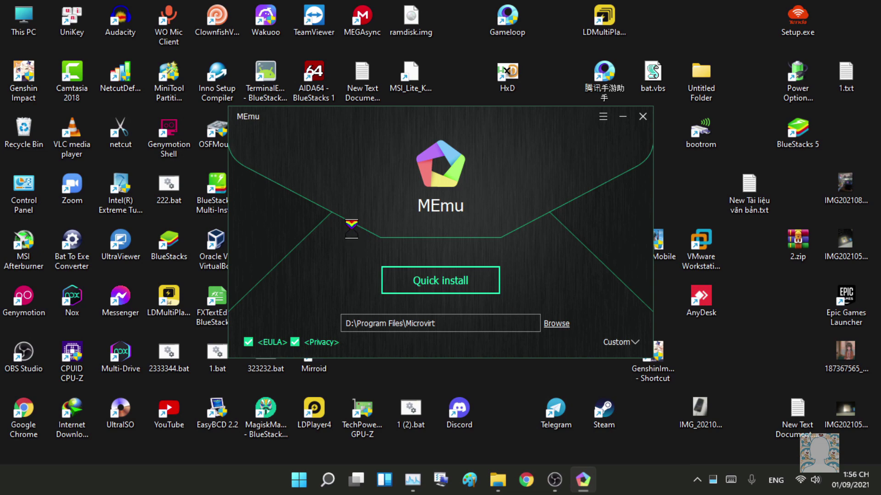
{"action": "left_click", "coordinate": [286, 344]}
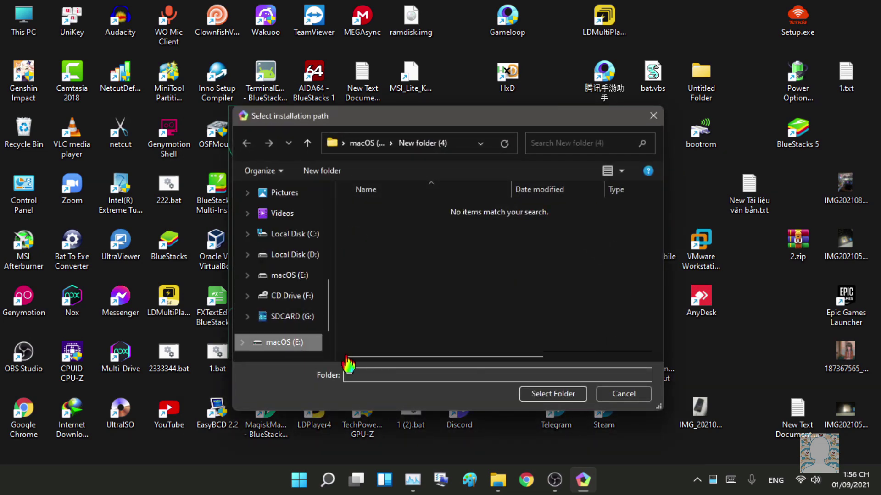
{"action": "left_click", "coordinate": [552, 394]}
{"action": "left_click", "coordinate": [441, 280]}
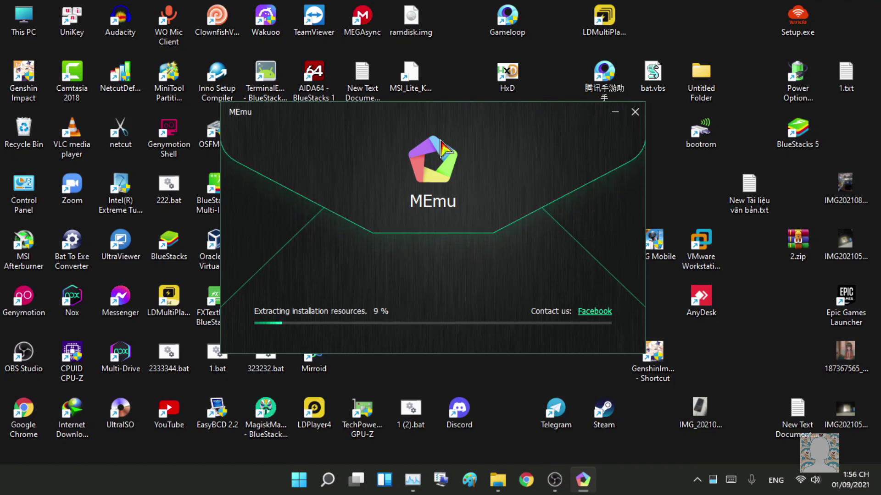
Show Task Manager as a compact performance summary listing CPU through GPU 1, and arrange it beside the MEmu installer window.
{"action": "left_click", "coordinate": [413, 480]}
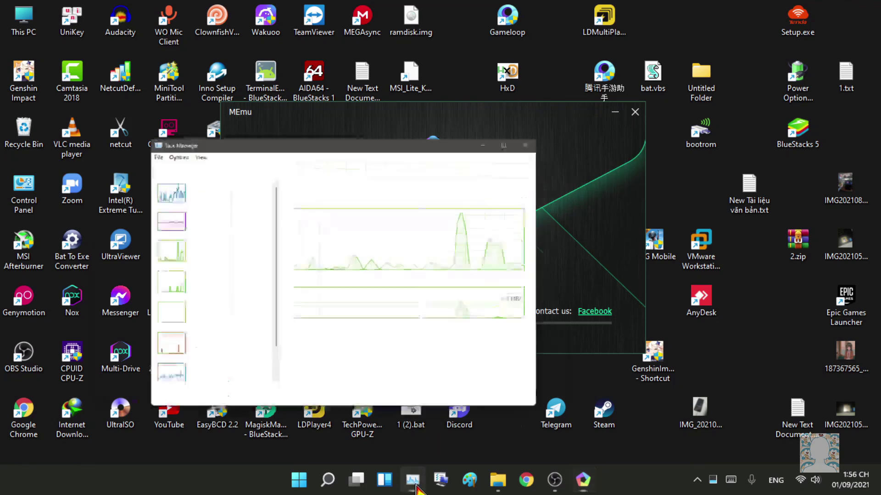
{"action": "double_click", "coordinate": [138, 92]}
{"action": "left_click_drag", "start_coordinate": [196, 316], "coordinate": [192, 365]}
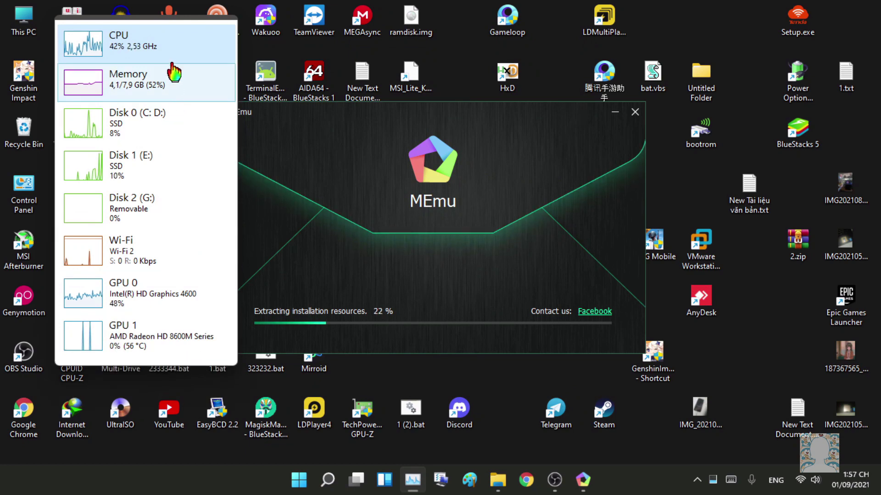
{"action": "left_click_drag", "start_coordinate": [177, 72], "coordinate": [825, 94]}
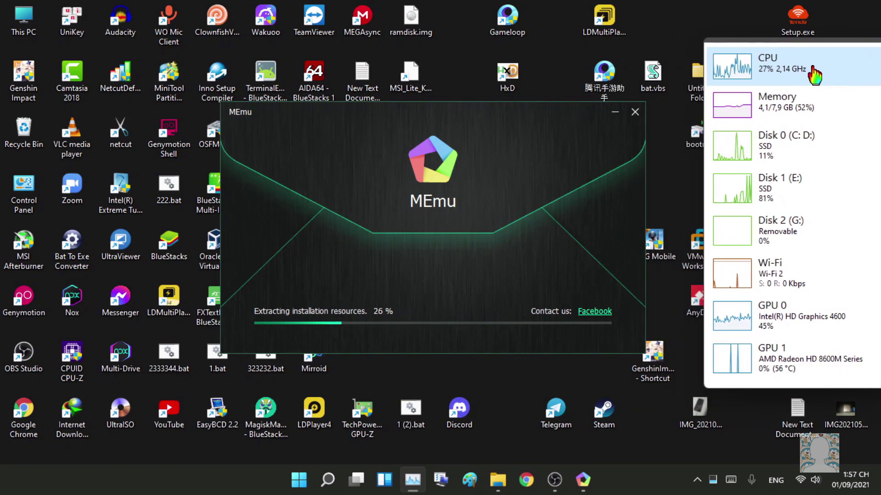
{"action": "left_click", "coordinate": [543, 185]}
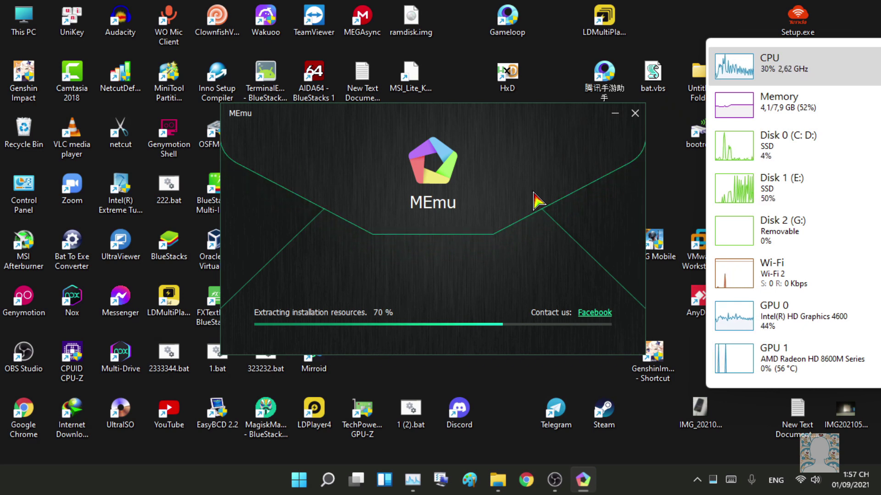
{"action": "left_click_drag", "start_coordinate": [511, 153], "coordinate": [454, 145]}
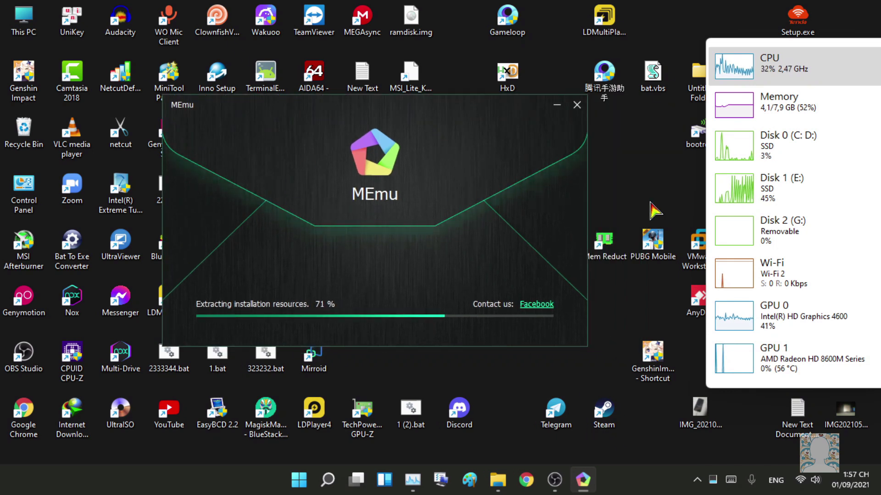
Nudge the compact Task Manager summary slightly and minimize the browser window showing MEmu's thank-you page.
{"action": "left_click_drag", "start_coordinate": [803, 65], "coordinate": [807, 66]}
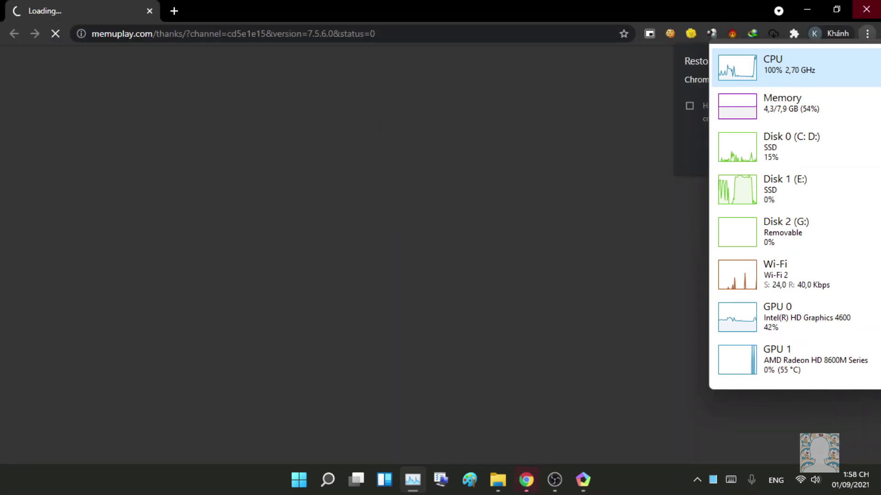
{"action": "left_click", "coordinate": [807, 9]}
{"action": "left_click", "coordinate": [408, 284]}
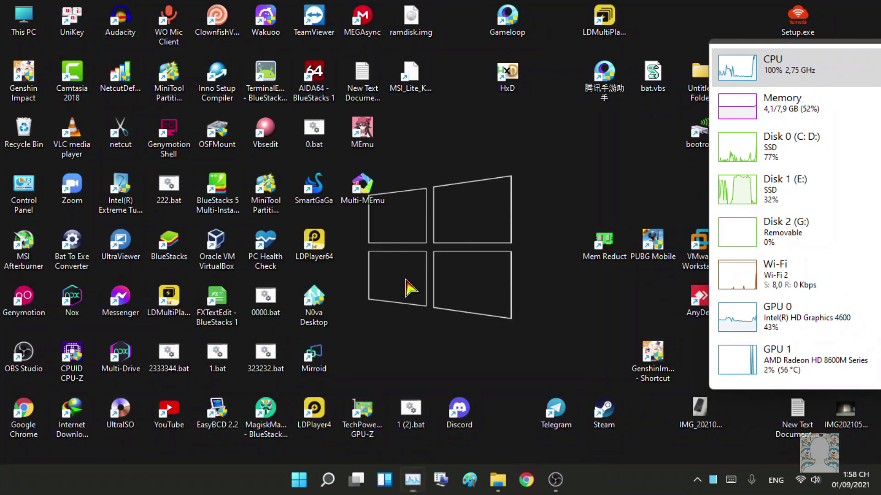
{"action": "left_click", "coordinate": [426, 229]}
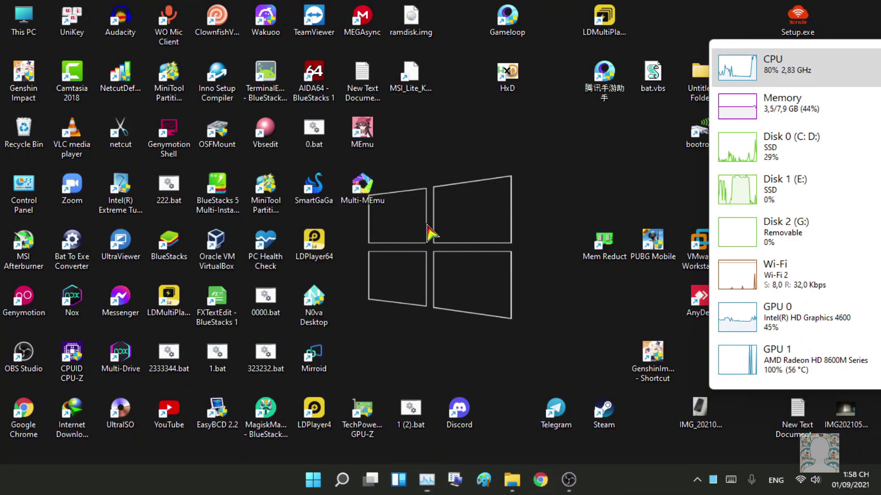
Launch Multi-MEmu and move the Multiple Instance Manager window clear of the Task Manager summary.
{"action": "double_click", "coordinate": [372, 189]}
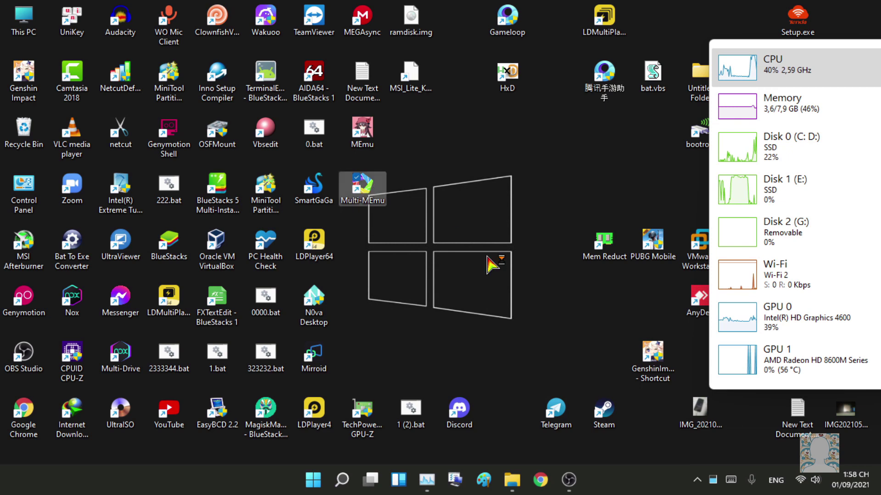
{"action": "left_click", "coordinate": [488, 237]}
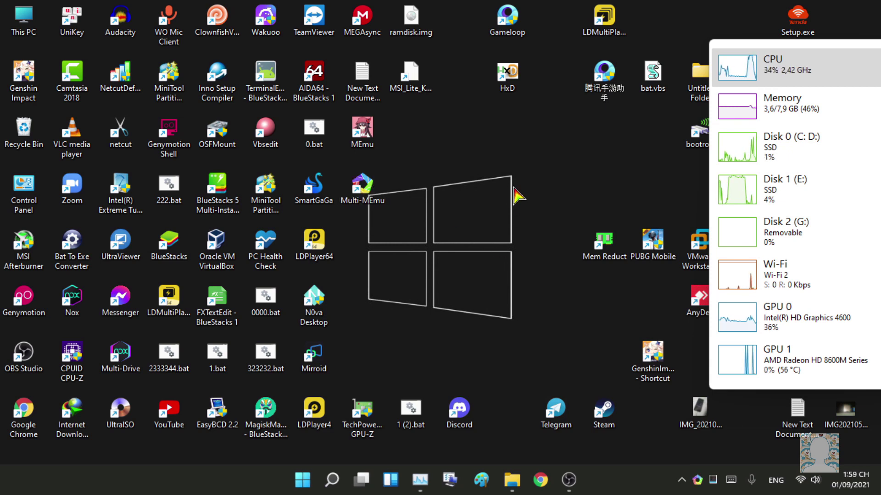
{"action": "left_click_drag", "start_coordinate": [484, 56], "coordinate": [319, 38]}
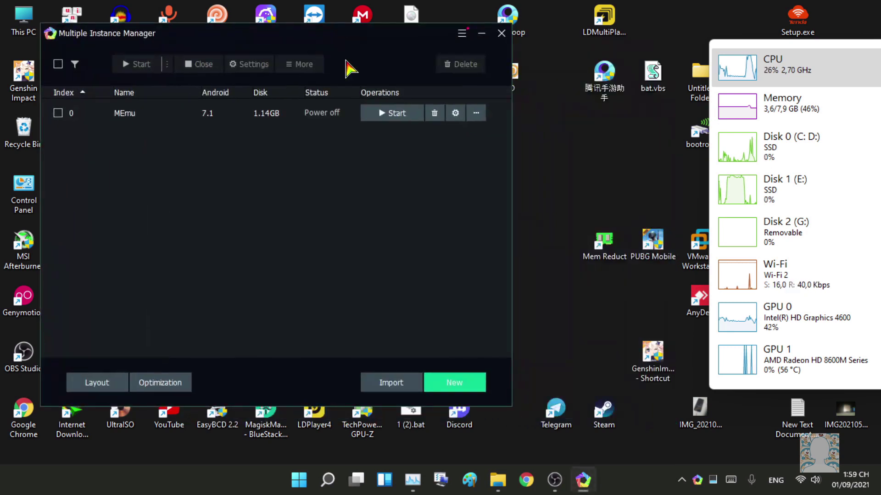
Customize the MEmu instance's performance to 2 CPU cores and 2048 MB of RAM.
{"action": "left_click", "coordinate": [456, 114]}
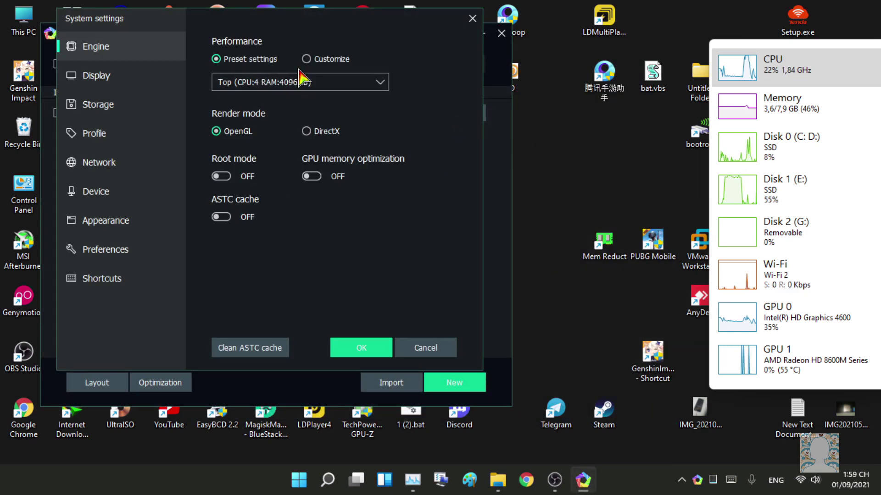
{"action": "left_click", "coordinate": [318, 59]}
{"action": "double_click", "coordinate": [340, 82]}
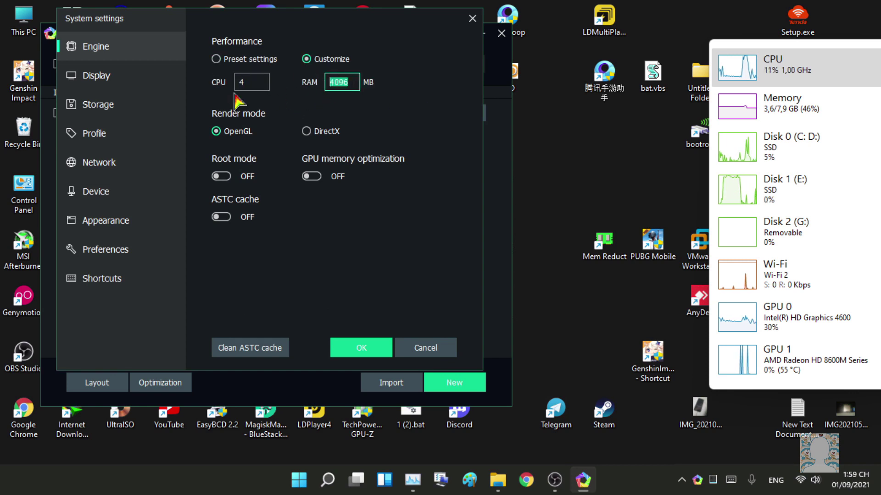
{"action": "type", "text": "2048"}
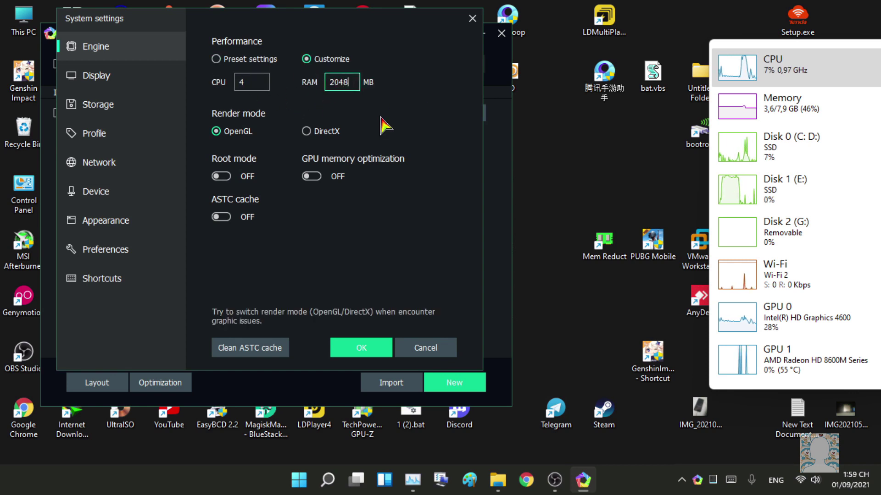
{"action": "double_click", "coordinate": [242, 82]}
{"action": "type", "text": "2"}
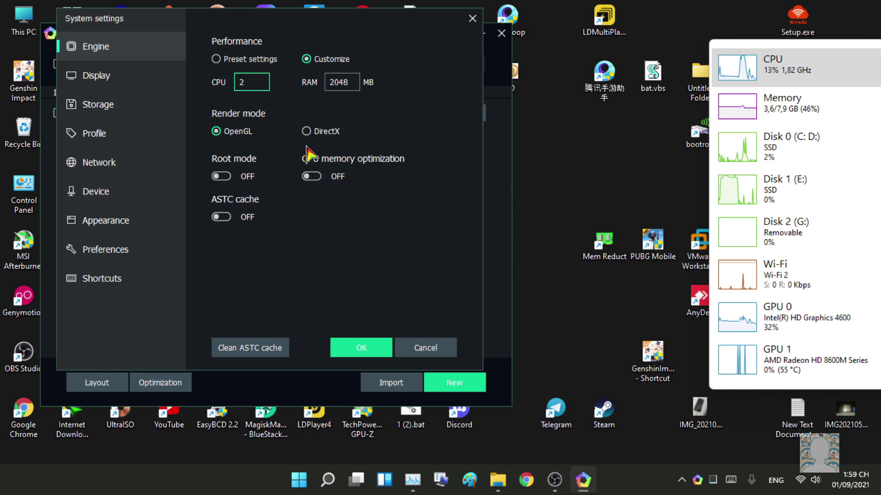
Set the instance's render mode to DirectX and turn on root mode.
{"action": "left_click", "coordinate": [307, 132]}
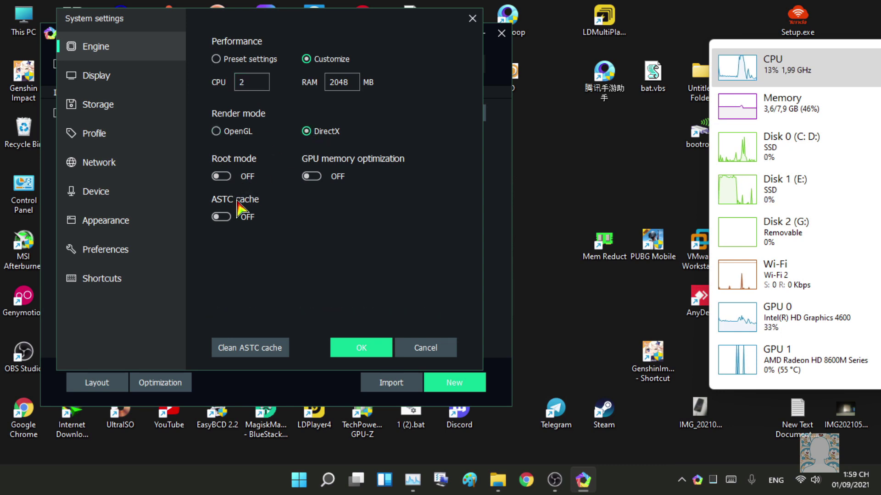
{"action": "left_click", "coordinate": [218, 176]}
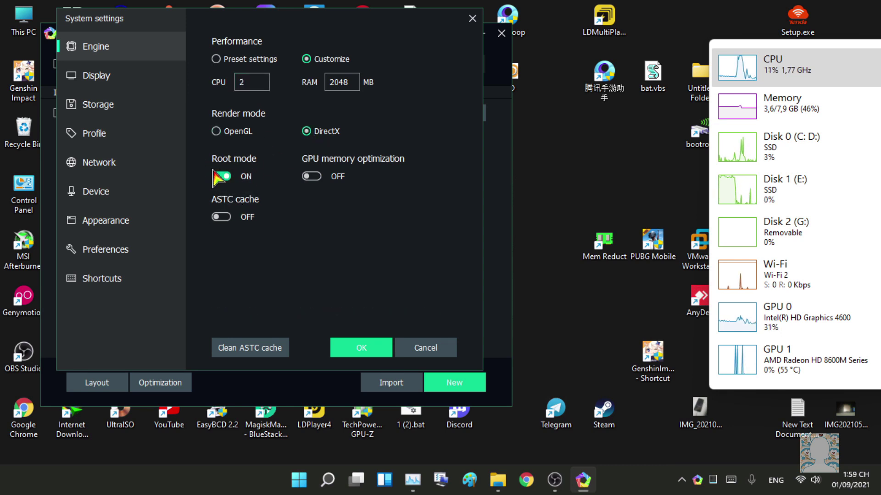
{"action": "left_click", "coordinate": [146, 80]}
{"action": "left_click", "coordinate": [146, 105]}
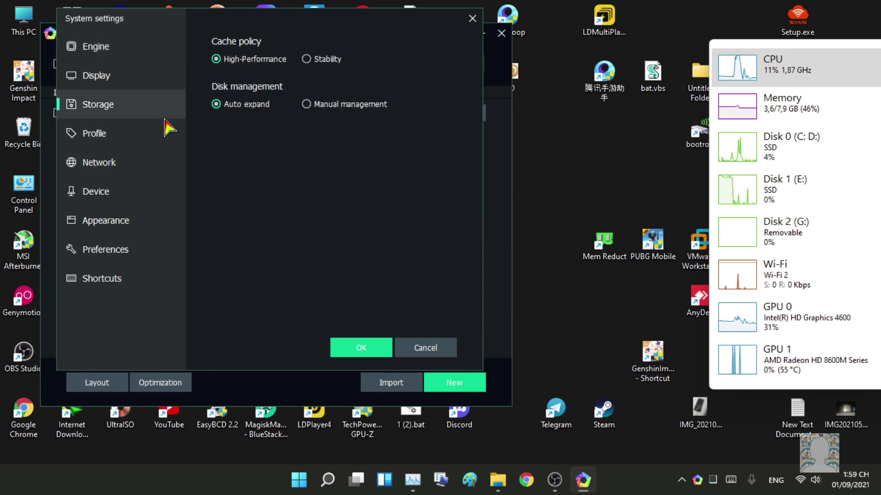
Turn off the tabbar and automatic zoom in the instance's appearance settings.
{"action": "left_click", "coordinate": [156, 133]}
{"action": "left_click", "coordinate": [164, 191]}
{"action": "left_click", "coordinate": [146, 279]}
{"action": "left_click", "coordinate": [143, 250]}
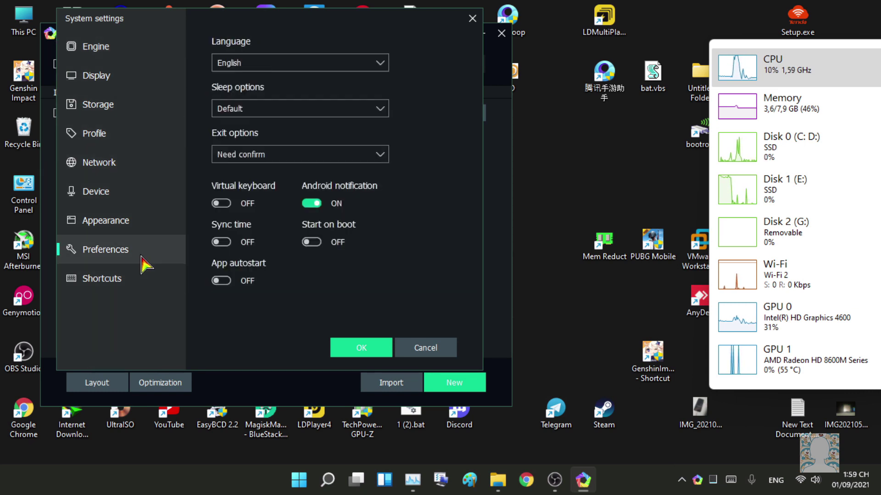
{"action": "left_click", "coordinate": [146, 221]}
{"action": "left_click", "coordinate": [221, 194]}
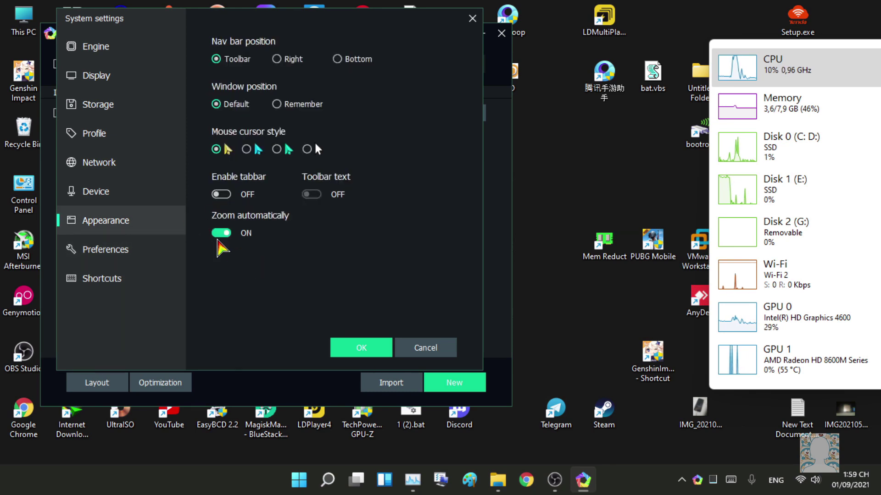
{"action": "left_click", "coordinate": [221, 233]}
Turn off Android notifications in the instance's preferences and view the device settings.
{"action": "left_click", "coordinate": [161, 250]}
{"action": "left_click", "coordinate": [312, 203]}
{"action": "left_click", "coordinate": [179, 193]}
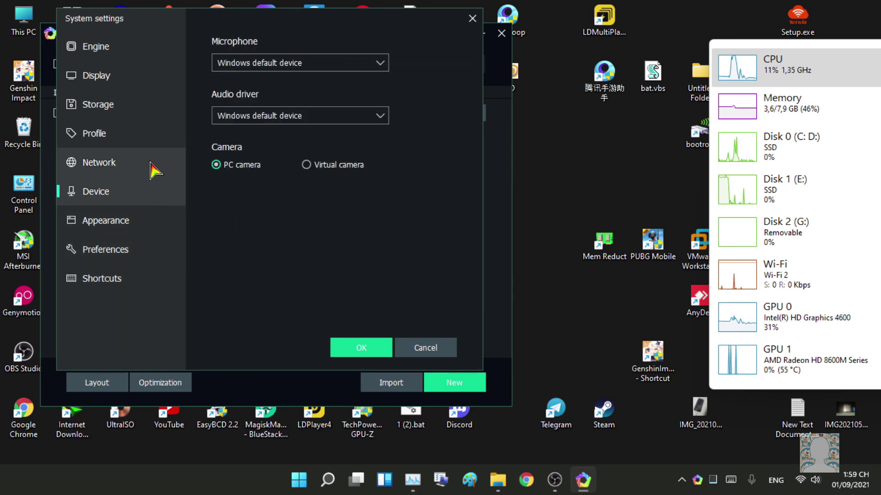
Generate a phone number and a new IMEI for the instance's device profile.
{"action": "left_click", "coordinate": [154, 134]}
{"action": "left_click", "coordinate": [149, 110]}
{"action": "left_click", "coordinate": [154, 140]}
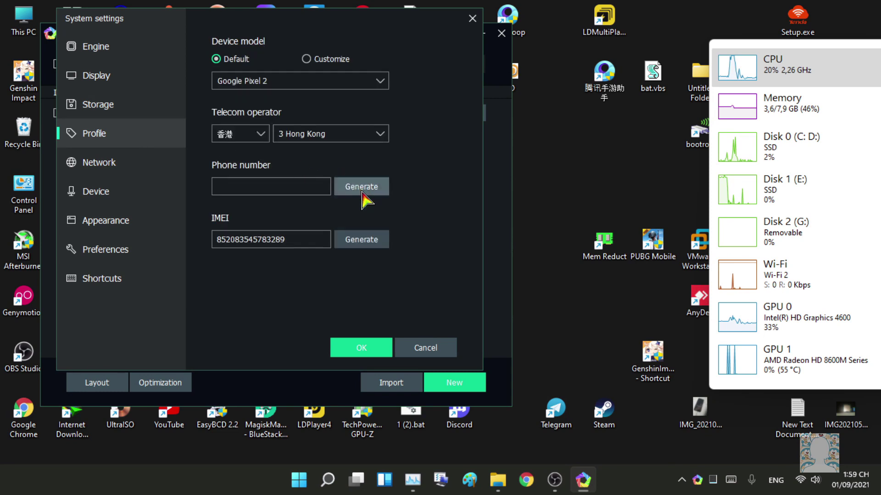
{"action": "left_click", "coordinate": [361, 186]}
{"action": "left_click", "coordinate": [361, 239]}
{"action": "left_click", "coordinate": [361, 240]}
Set the profile's telecom operator to MobiFone in Vietnam.
{"action": "left_click", "coordinate": [252, 138]}
{"action": "left_click", "coordinate": [210, 328]}
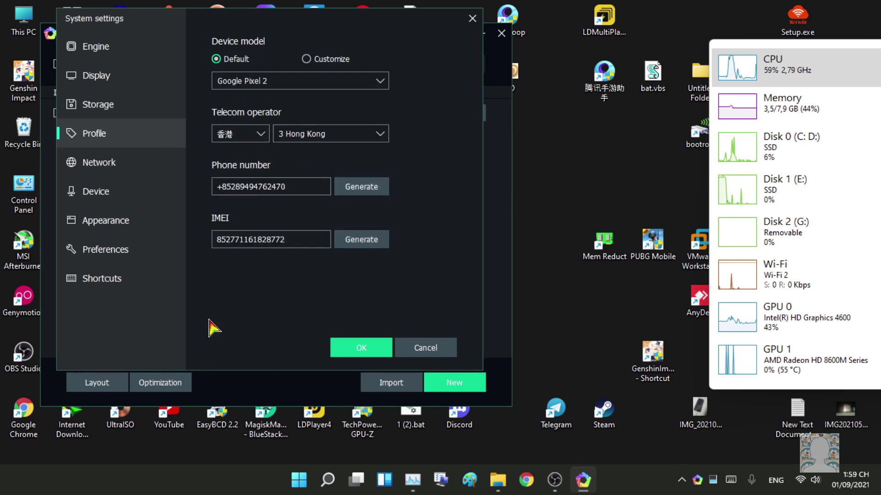
{"action": "left_click", "coordinate": [240, 134]}
{"action": "scroll", "coordinate": [226, 237], "scroll_direction": "up", "scroll_amount": 15}
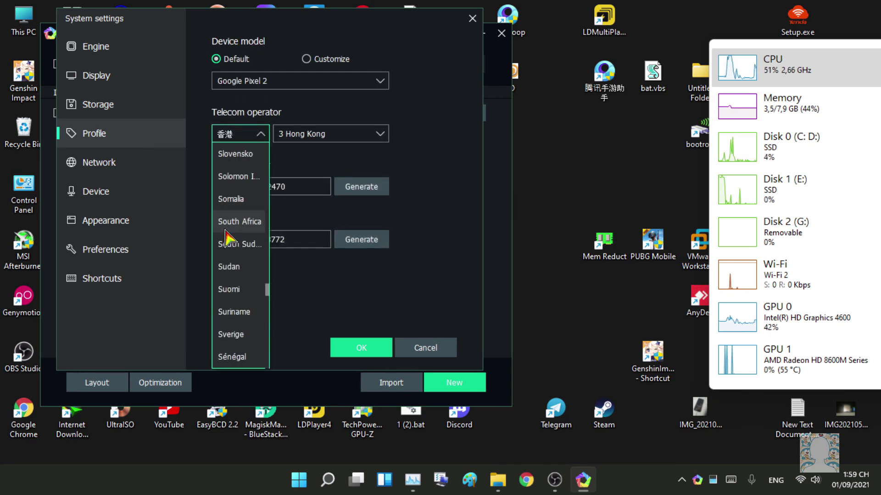
{"action": "scroll", "coordinate": [226, 237], "scroll_direction": "down", "scroll_amount": 10}
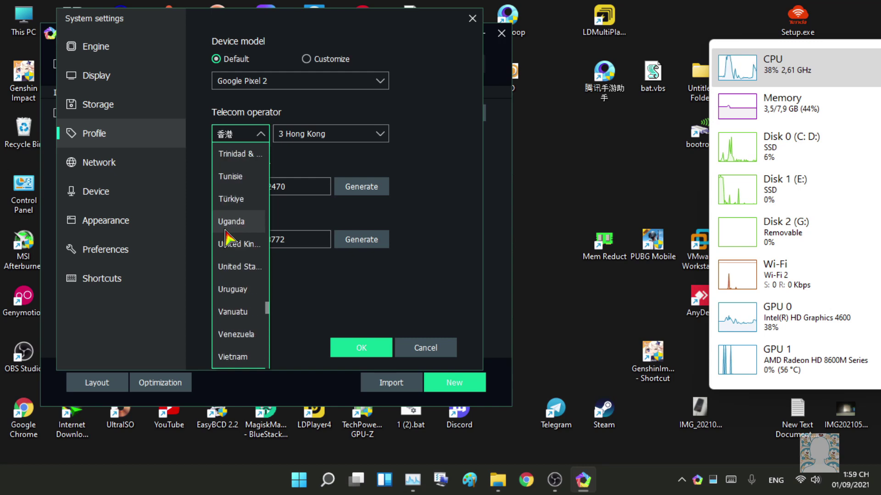
{"action": "left_click", "coordinate": [236, 357]}
{"action": "left_click", "coordinate": [314, 133]}
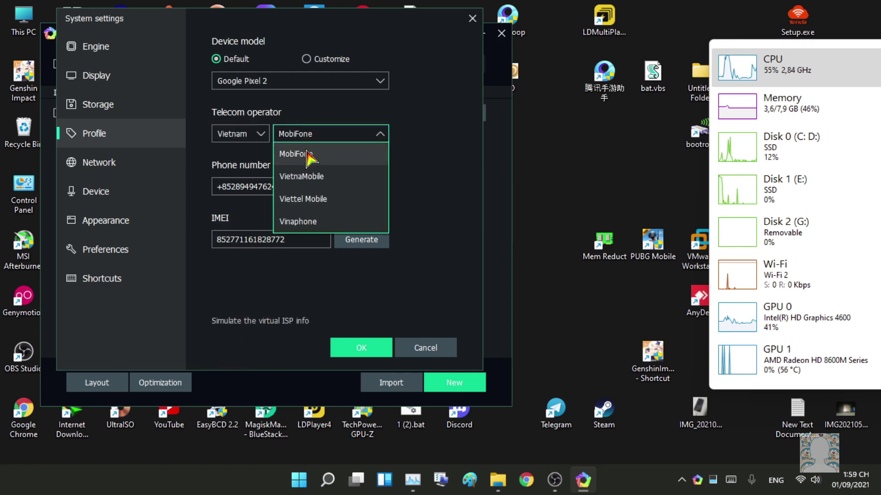
{"action": "left_click", "coordinate": [316, 155]}
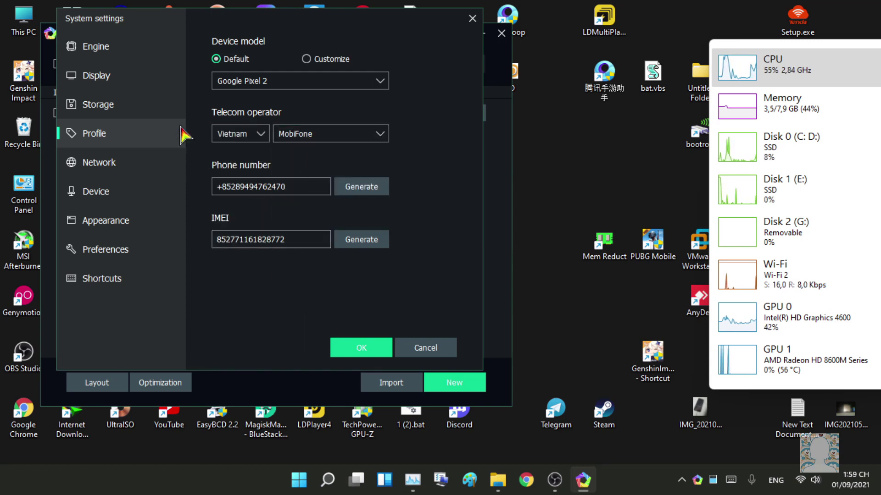
Save the instance's system settings and start MEmu, minimizing the Multiple Instance Manager.
{"action": "left_click", "coordinate": [98, 104]}
{"action": "left_click", "coordinate": [96, 47]}
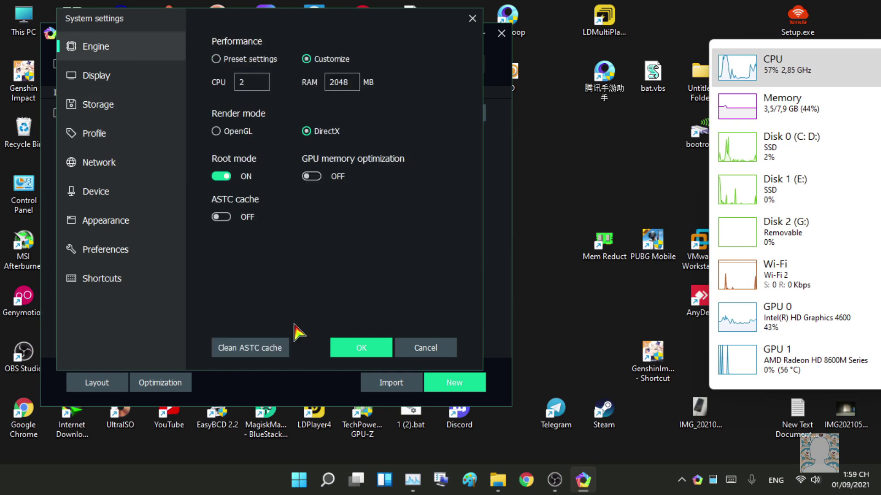
{"action": "left_click", "coordinate": [362, 349]}
{"action": "left_click", "coordinate": [337, 201]}
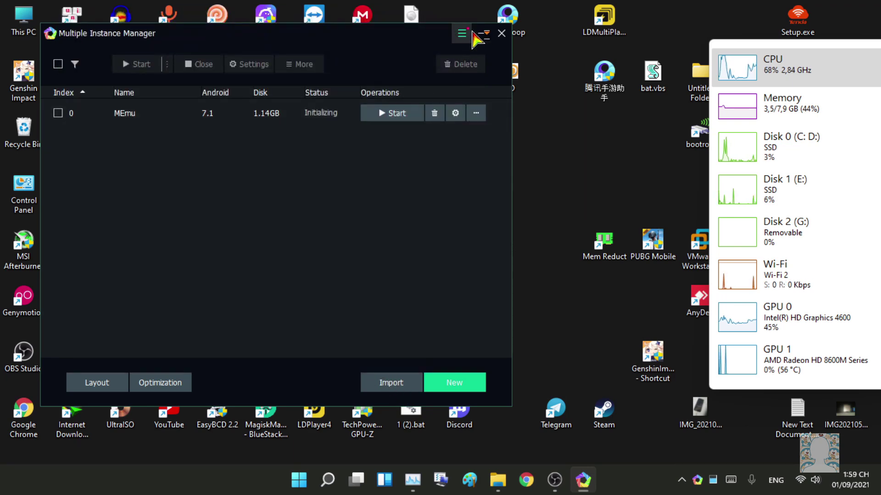
{"action": "left_click", "coordinate": [479, 35]}
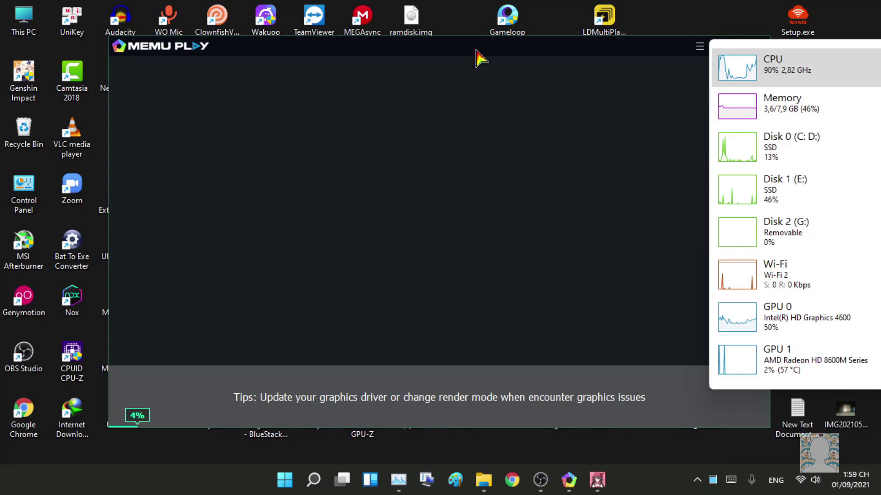
Reposition the loading MEmu window and examine its system info, including hardware, software and emulator details.
{"action": "left_click_drag", "start_coordinate": [478, 56], "coordinate": [380, 42]}
{"action": "left_click", "coordinate": [602, 29]}
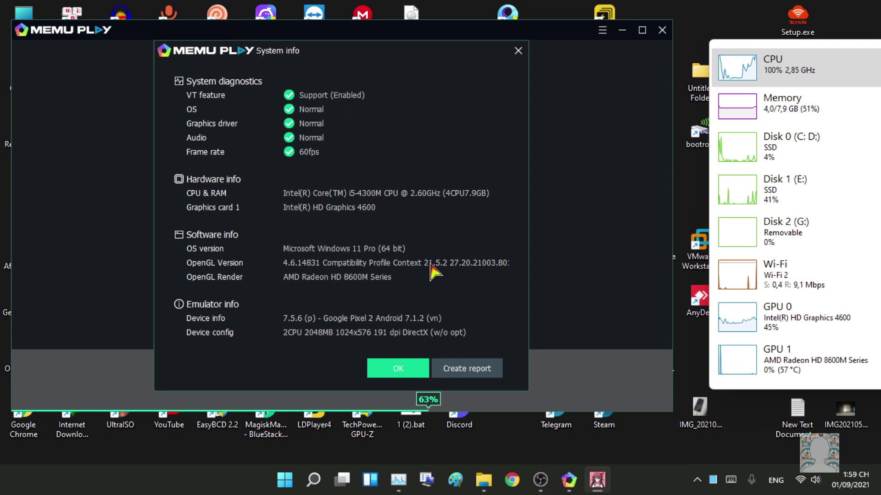
{"action": "left_click", "coordinate": [518, 51]}
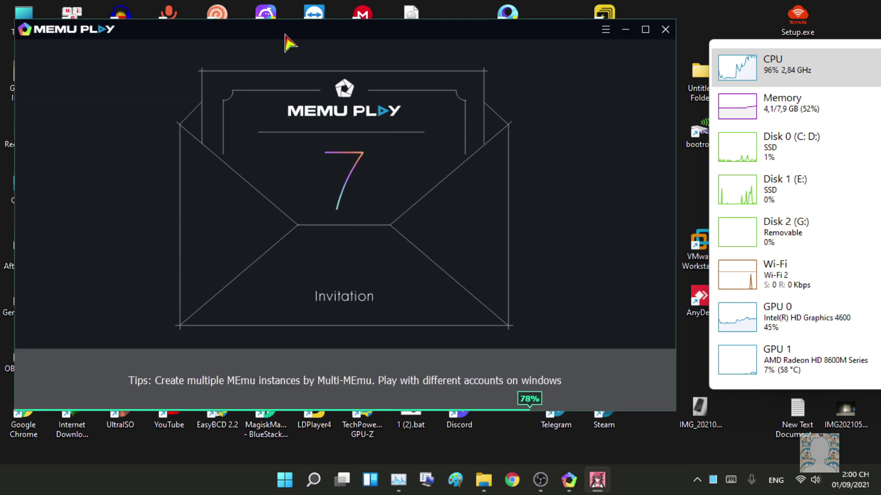
{"action": "mouse_move", "coordinate": [282, 36]}
{"action": "left_mouse_down"}
{"action": "mouse_move", "coordinate": [452, 35]}
{"action": "mouse_move", "coordinate": [271, 65]}
{"action": "mouse_move", "coordinate": [280, 49]}
{"action": "left_mouse_up"}
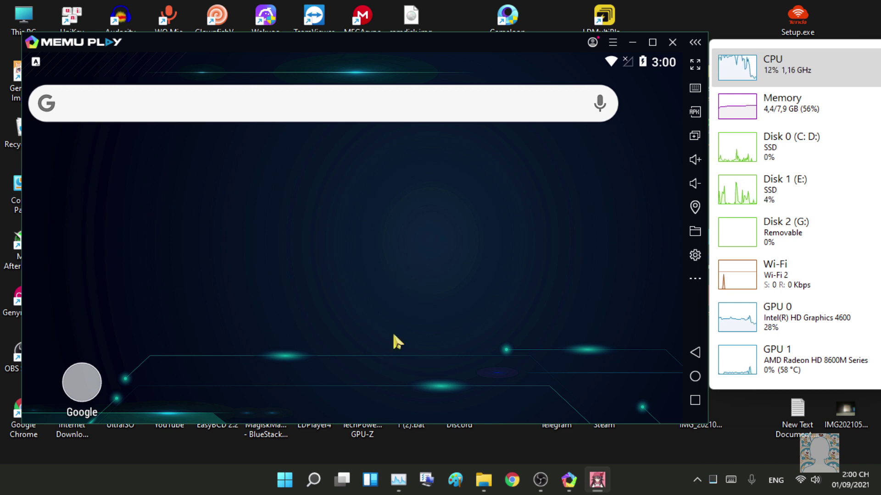
Open and close the Android app drawer repeatedly to examine the preinstalled apps and the launcher's responsiveness.
{"action": "left_click_drag", "start_coordinate": [368, 407], "coordinate": [393, 147]}
{"action": "key", "text": "Escape"}
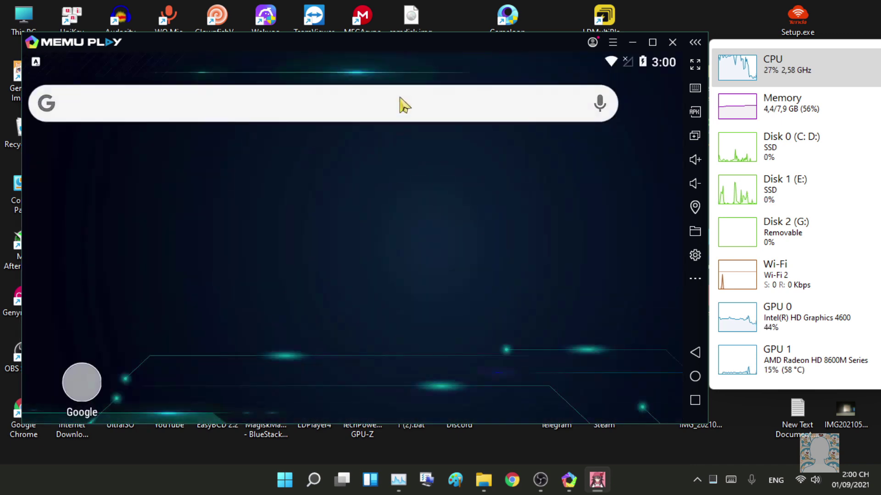
{"action": "left_click_drag", "start_coordinate": [404, 105], "coordinate": [412, 186]}
{"action": "left_click_drag", "start_coordinate": [364, 203], "coordinate": [363, 172]}
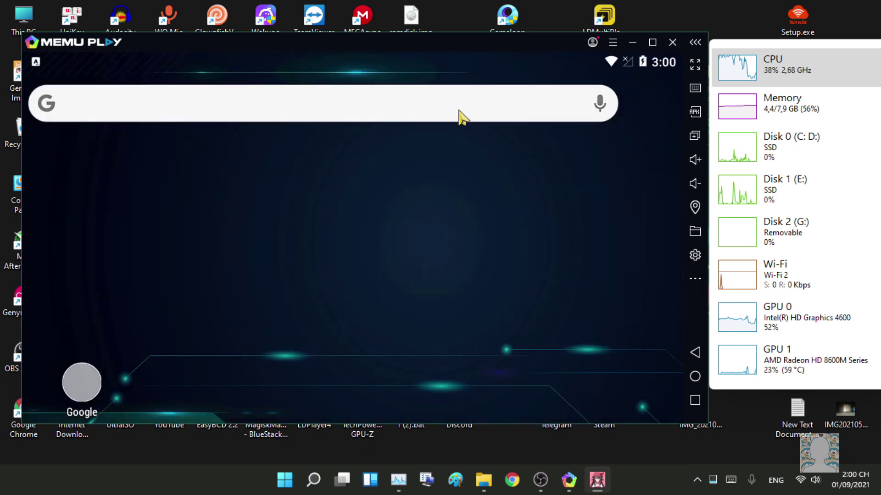
{"action": "left_click_drag", "start_coordinate": [360, 390], "coordinate": [367, 228]}
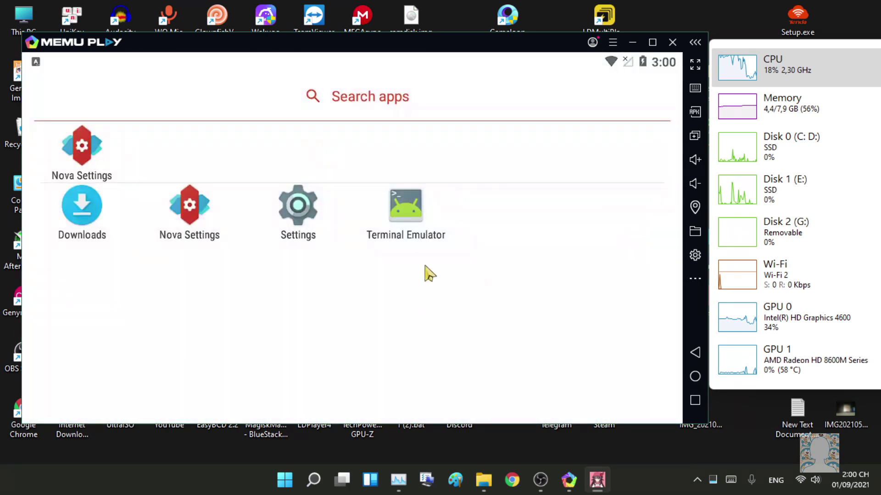
{"action": "left_click_drag", "start_coordinate": [427, 271], "coordinate": [440, 342]}
{"action": "left_click_drag", "start_coordinate": [419, 416], "coordinate": [447, 305]}
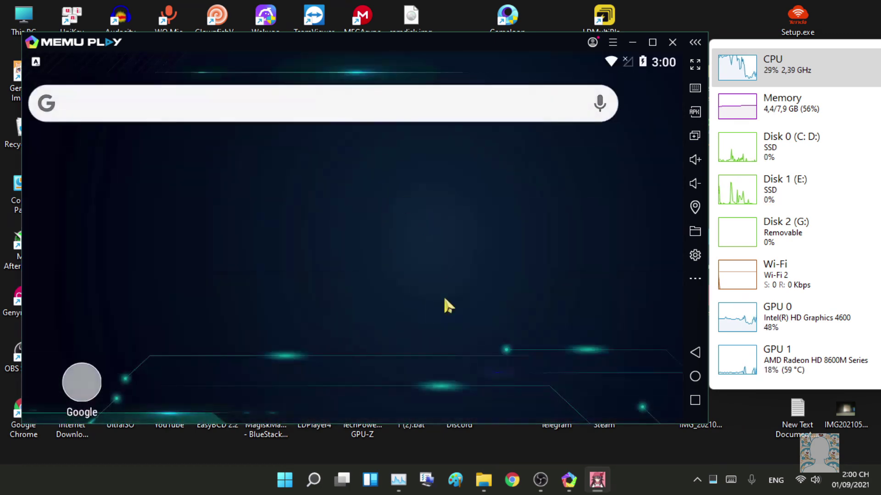
{"action": "left_click_drag", "start_coordinate": [407, 419], "coordinate": [509, 222]}
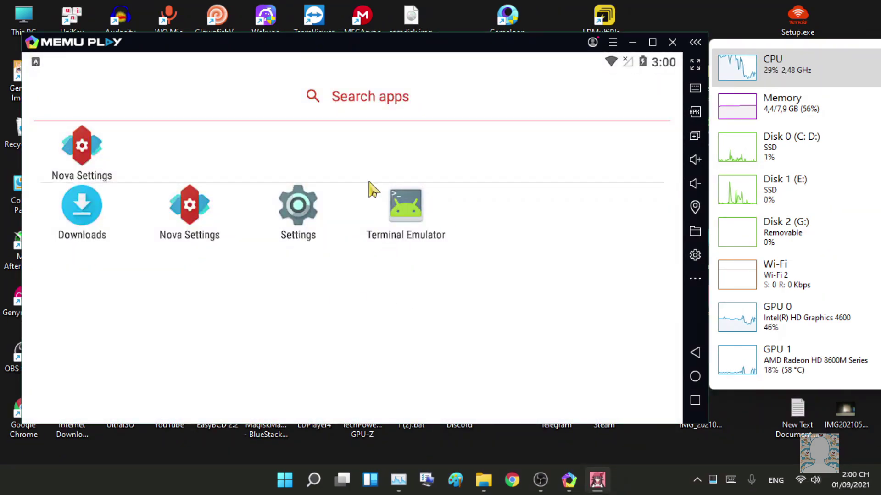
{"action": "left_click_drag", "start_coordinate": [371, 188], "coordinate": [403, 466]}
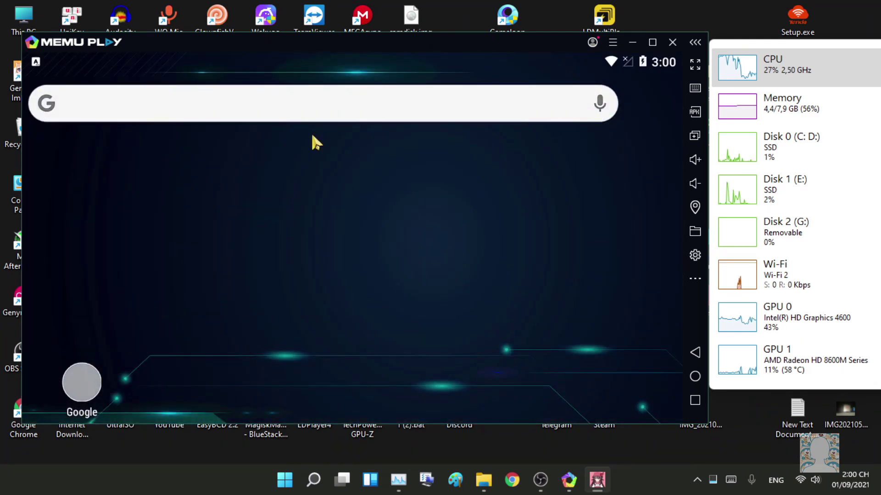
{"action": "left_click_drag", "start_coordinate": [368, 417], "coordinate": [386, 309]}
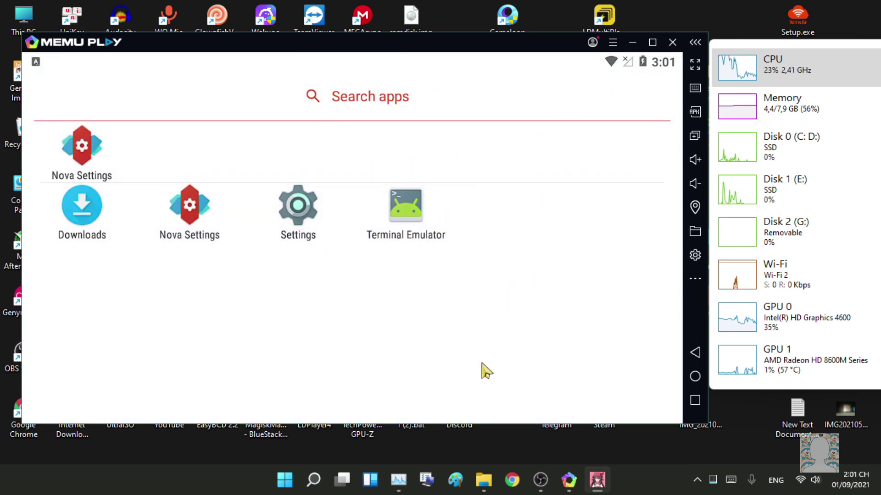
{"action": "left_click_drag", "start_coordinate": [485, 370], "coordinate": [265, 272]}
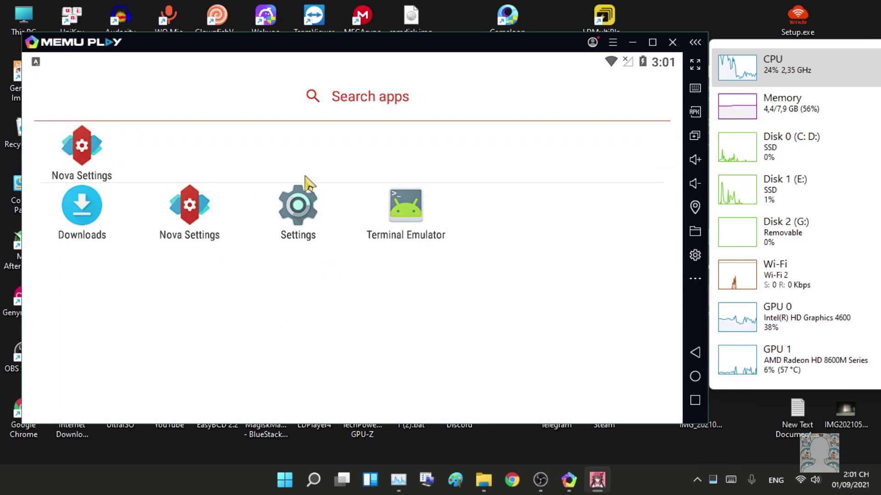
{"action": "left_click_drag", "start_coordinate": [306, 176], "coordinate": [346, 273]}
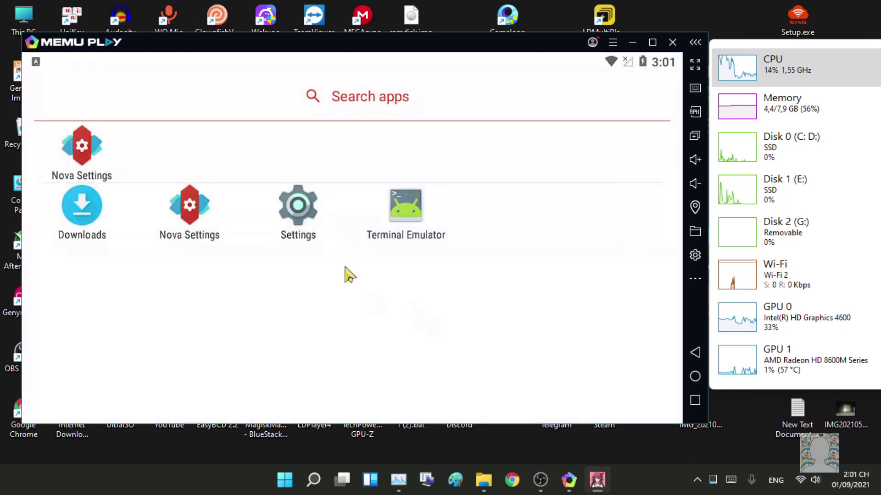
{"action": "left_click_drag", "start_coordinate": [298, 198], "coordinate": [384, 346]}
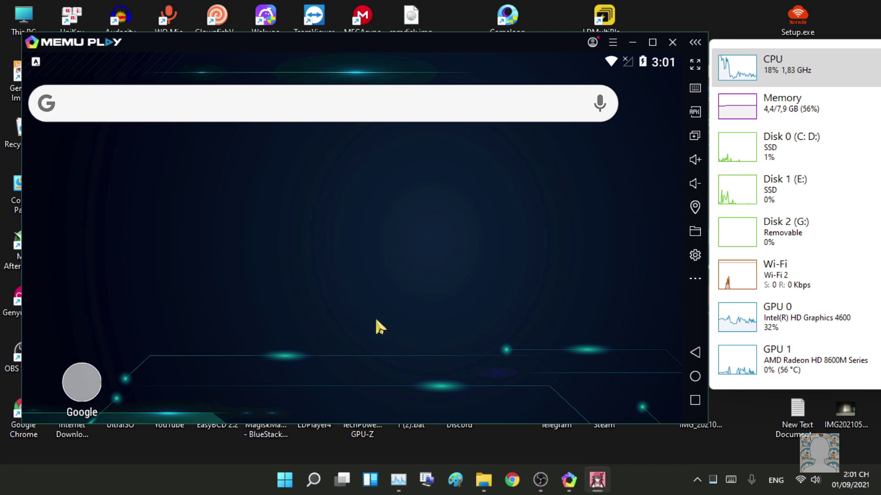
Place a Terminal Emulator shortcut from the app drawer in the middle of the home screen and launch it.
{"action": "left_click_drag", "start_coordinate": [387, 417], "coordinate": [352, 98]}
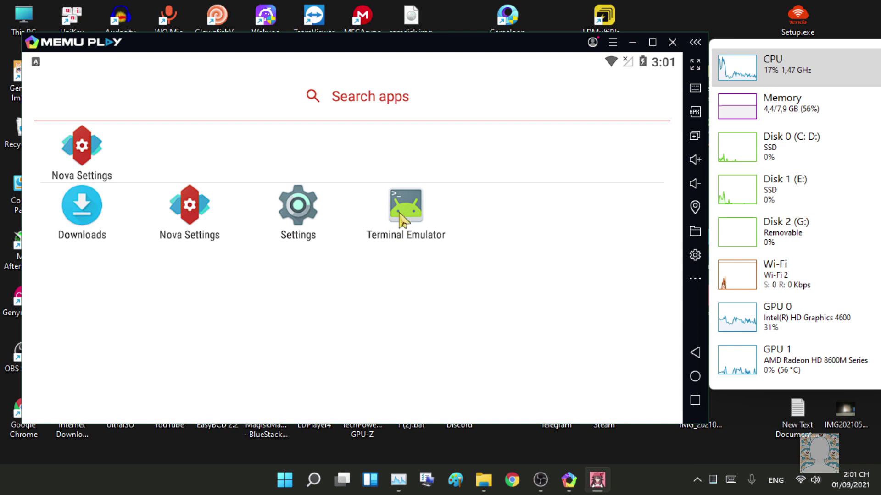
{"action": "mouse_move", "coordinate": [401, 220]}
{"action": "left_mouse_down"}
{"action": "mouse_move", "coordinate": [409, 249]}
{"action": "mouse_move", "coordinate": [387, 226]}
{"action": "left_mouse_up"}
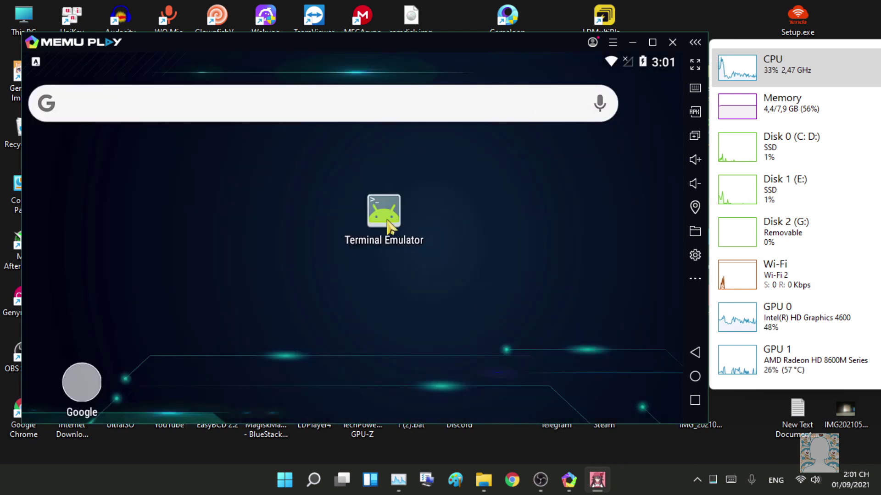
{"action": "left_click", "coordinate": [388, 226]}
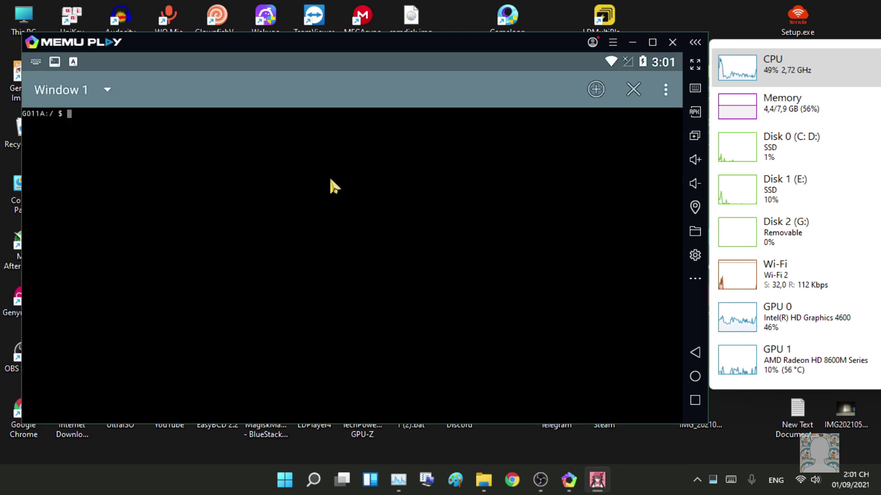
Run the khanh_setup command in the terminal and let the setup script finish.
{"action": "type", "text": "khanh_s"}
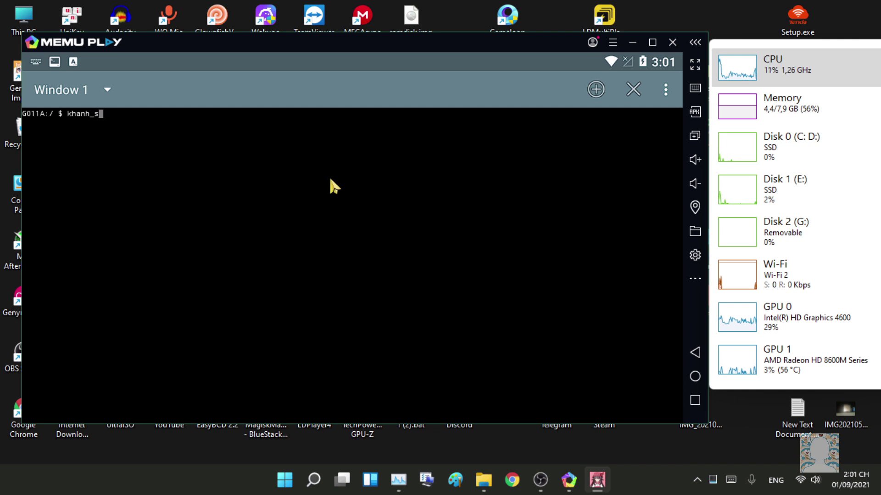
{"action": "type", "text": "etup"}
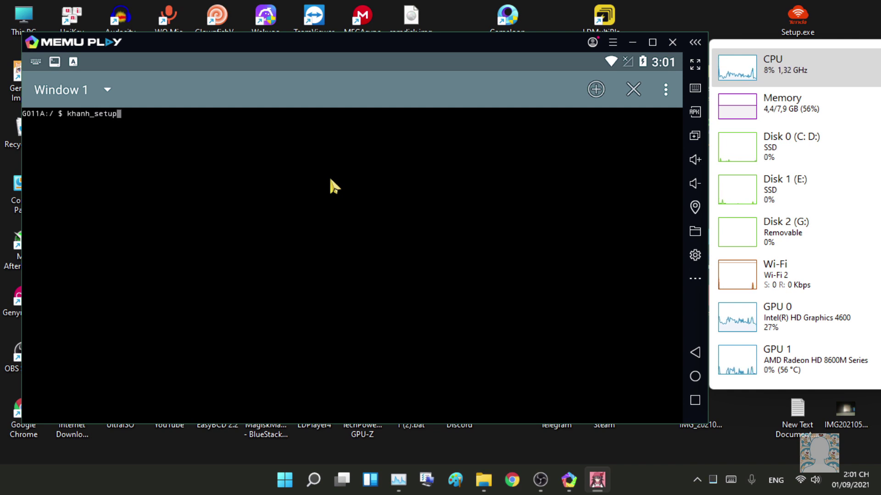
{"action": "key", "text": "Return"}
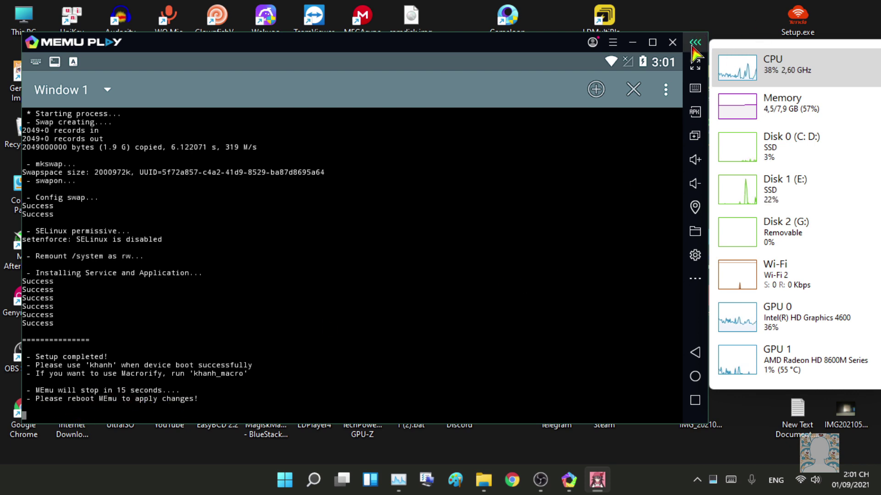
Restart MEmu to apply the setup changes and reposition its loading window beside the system load monitor.
{"action": "left_click", "coordinate": [672, 42]}
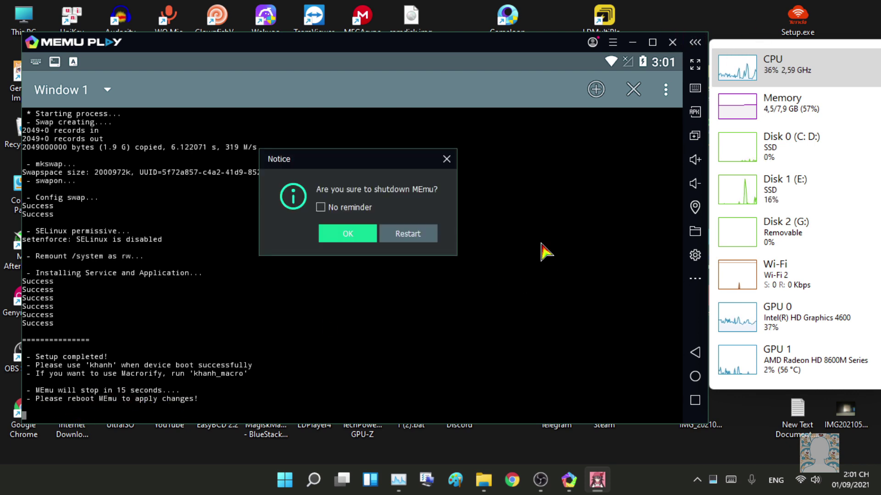
{"action": "left_click", "coordinate": [427, 240]}
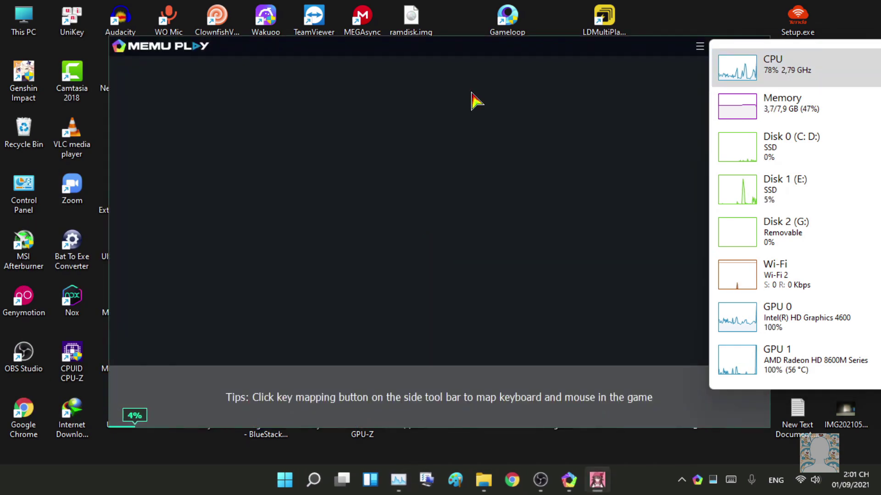
{"action": "left_click_drag", "start_coordinate": [481, 59], "coordinate": [392, 55]}
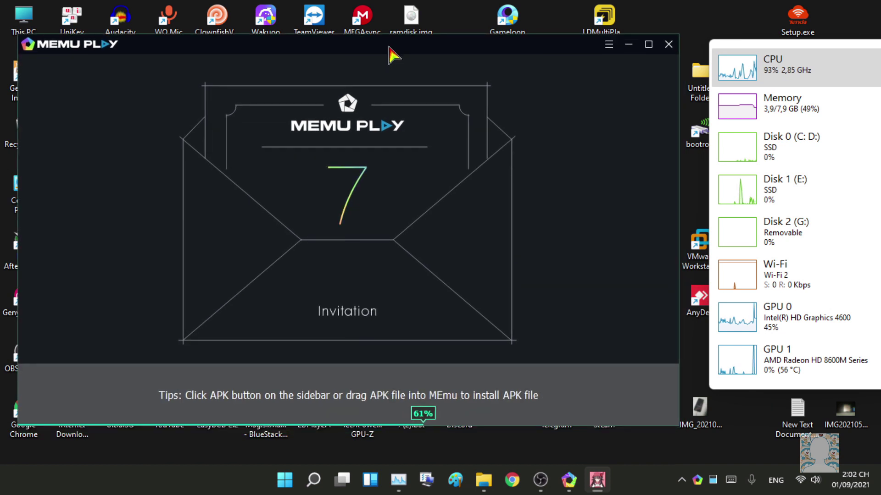
{"action": "left_click", "coordinate": [826, 82]}
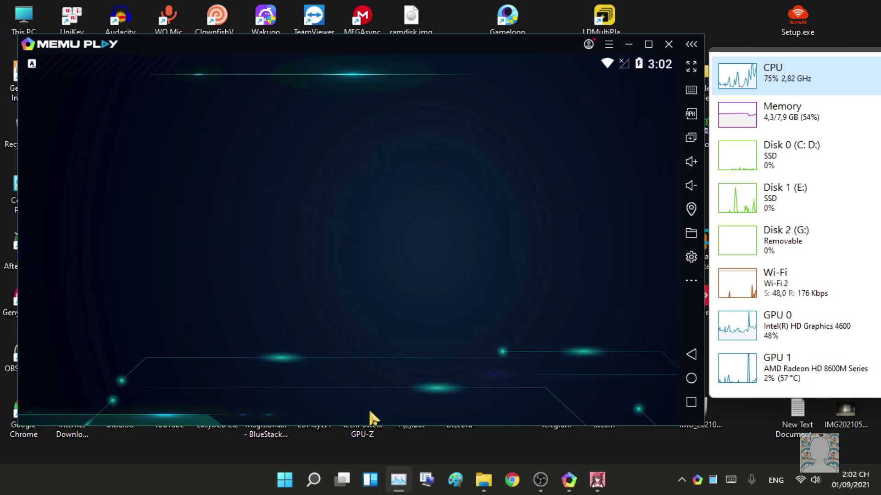
Open the app drawer and examine which apps are installed after the restart.
{"action": "scroll", "coordinate": [339, 287], "scroll_direction": "down", "scroll_amount": 2}
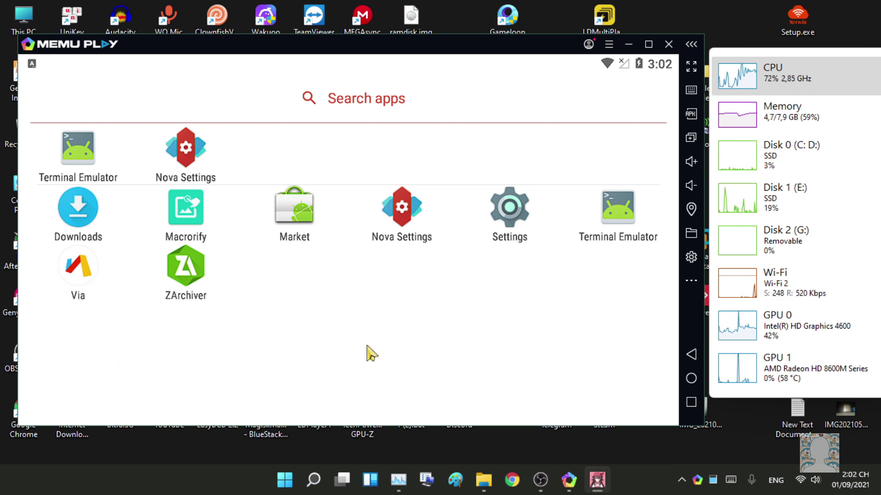
{"action": "scroll", "coordinate": [303, 257], "scroll_direction": "up", "scroll_amount": 2}
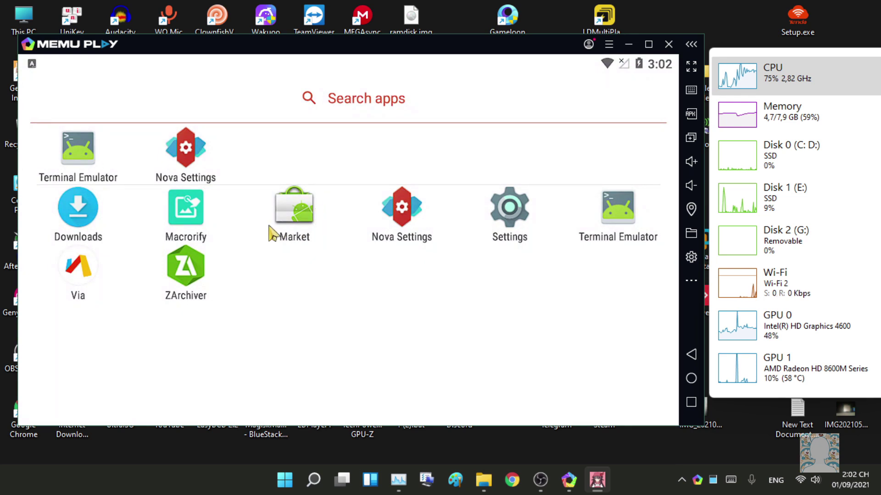